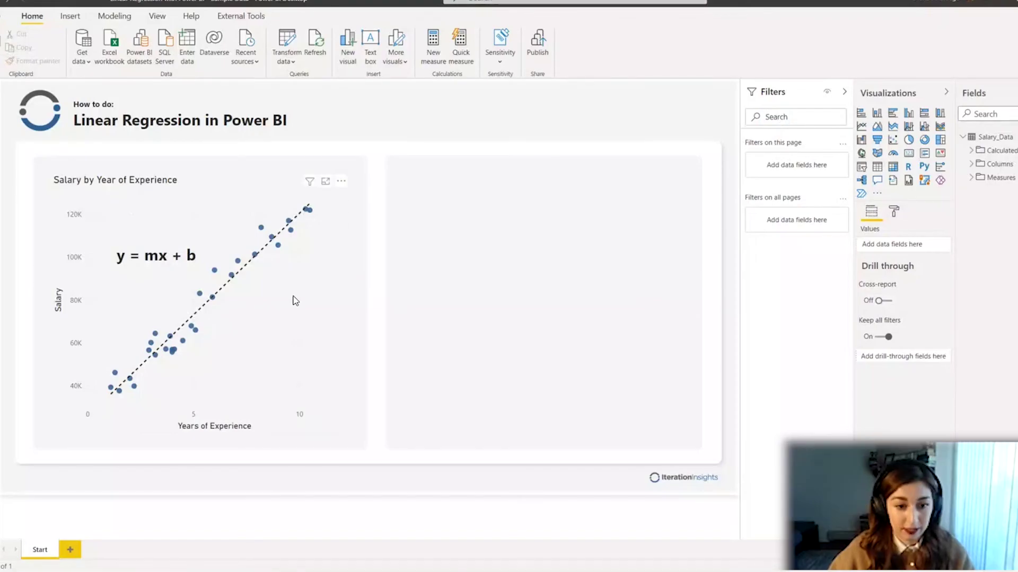
- Select the Salary by Year of Experience scatter chart to see its fields
{"action": "left_click", "coordinate": [341, 268]}
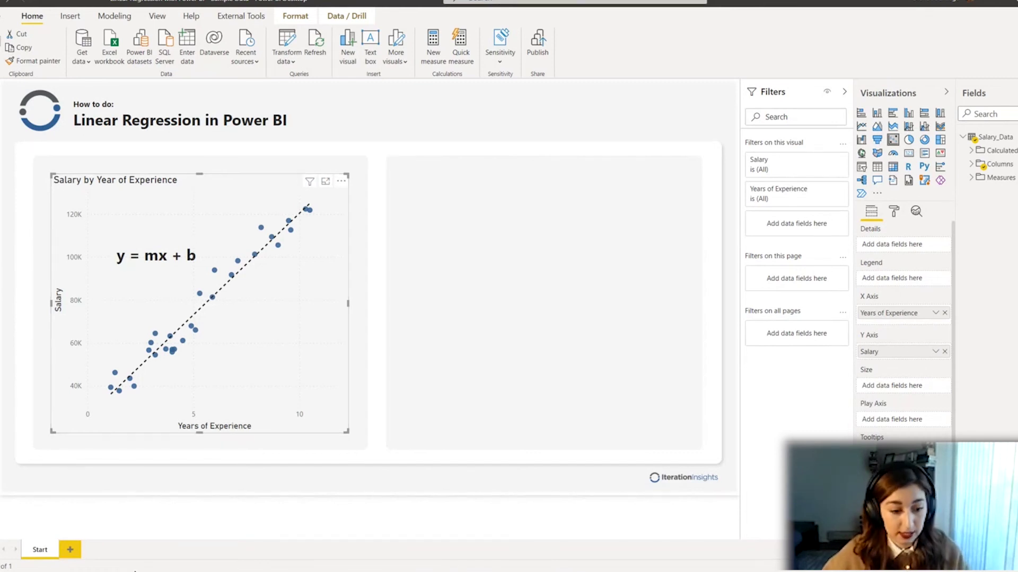
- Go to the tutorial report's Start page and highlight the phrase about 15 years of experience
{"action": "left_click", "coordinate": [148, 560]}
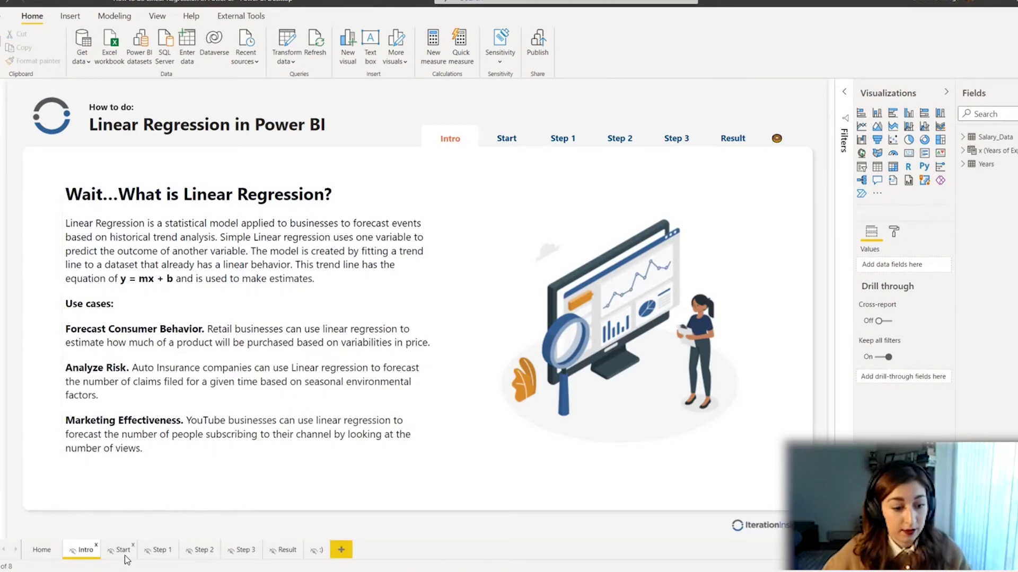
{"action": "left_click", "coordinate": [124, 553]}
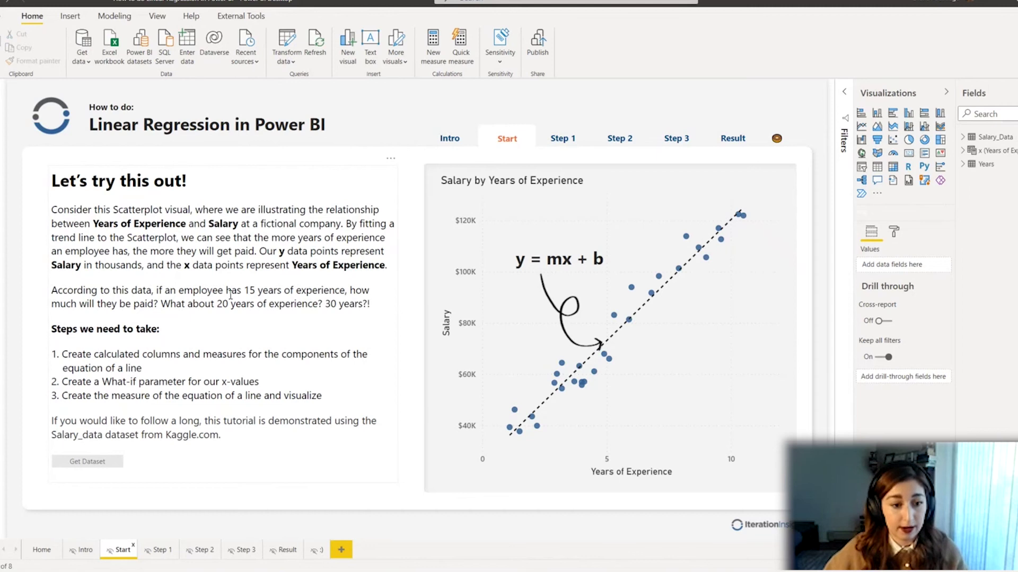
{"action": "left_click_drag", "start_coordinate": [176, 292], "coordinate": [340, 293]}
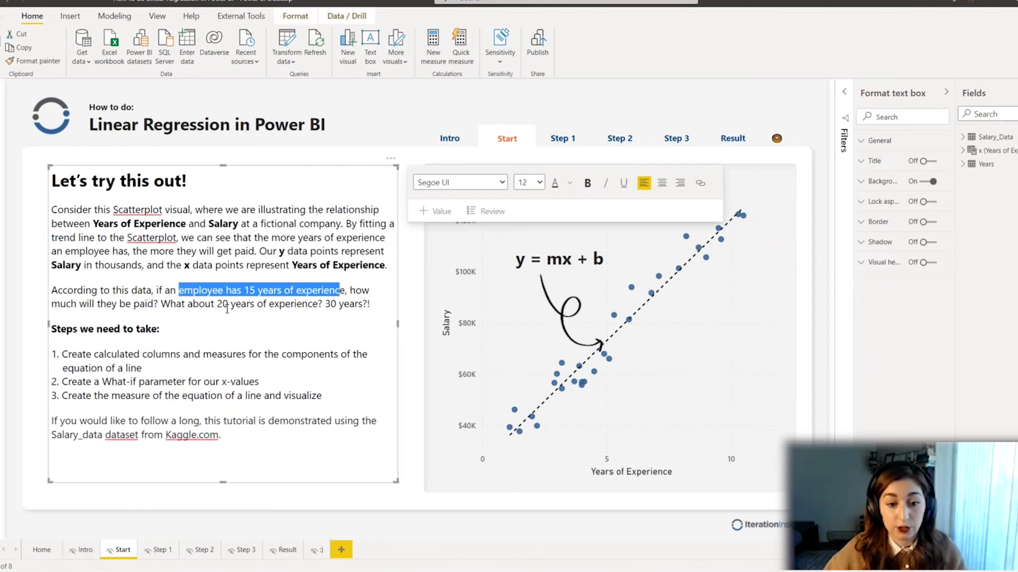
{"action": "left_click", "coordinate": [404, 304]}
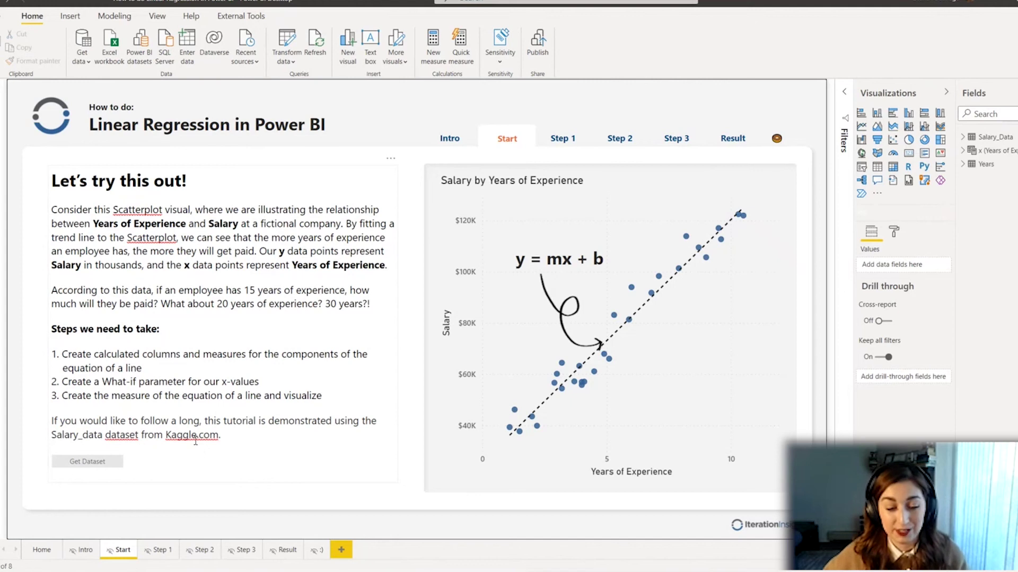
- On the Step 1 page, view the calculated column formulas, then the measures table
{"action": "left_click", "coordinate": [157, 551]}
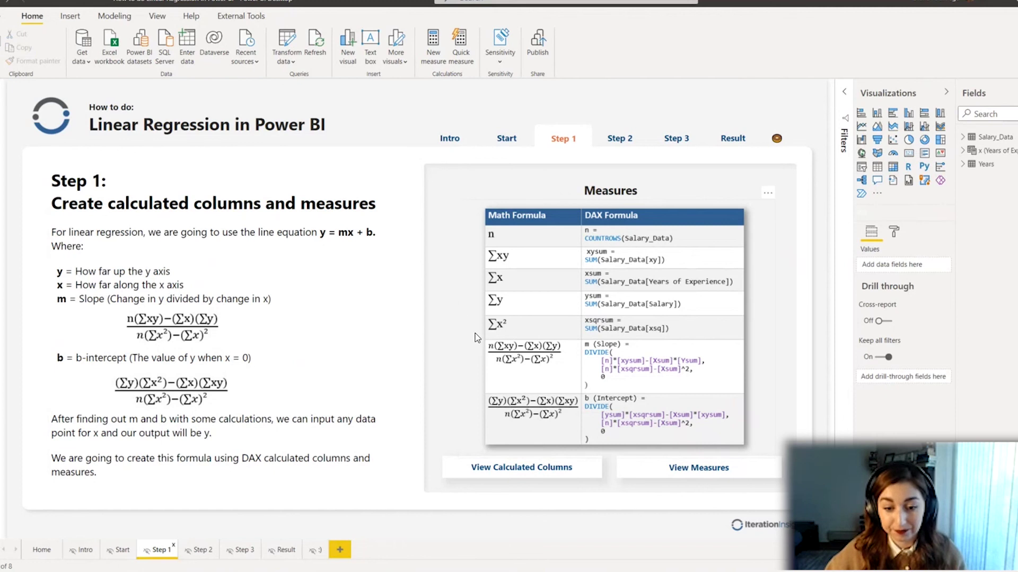
{"action": "left_click", "coordinate": [504, 467]}
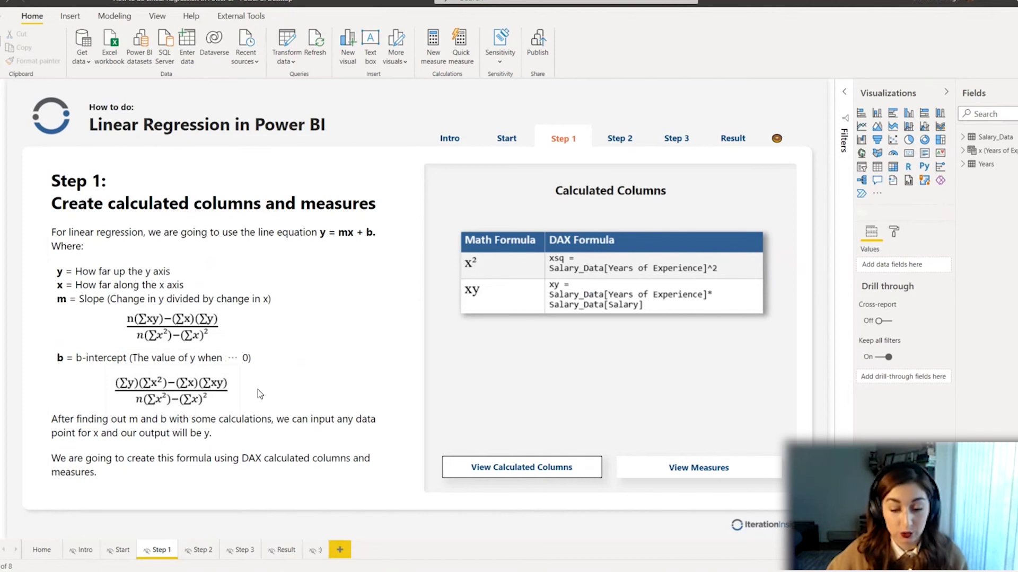
{"action": "left_click", "coordinate": [696, 470]}
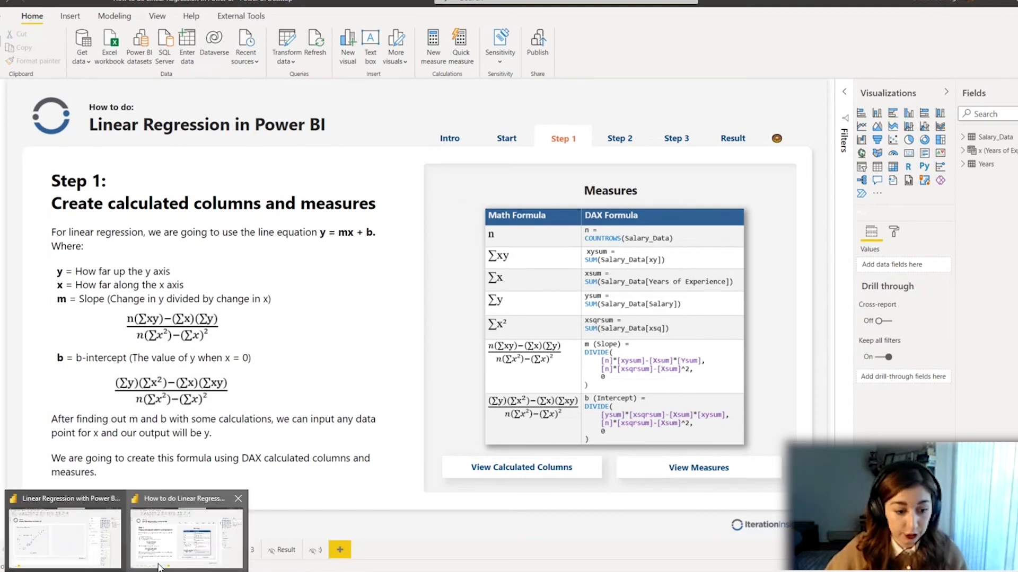
- In the salary report, expand Measures and Calculated and inspect xsq, xy and b (Intercept)
{"action": "left_click", "coordinate": [63, 530]}
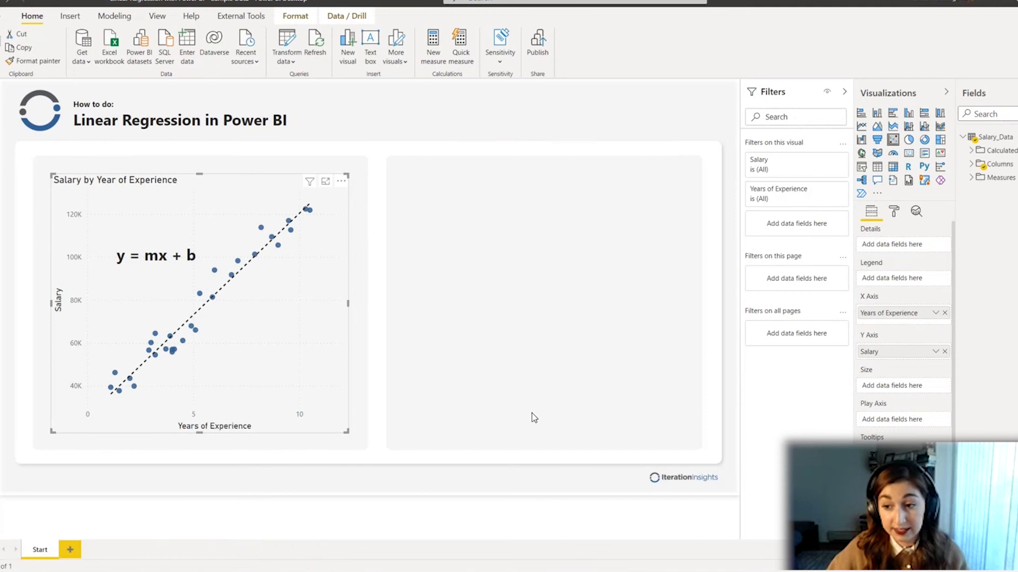
{"action": "left_click", "coordinate": [971, 178]}
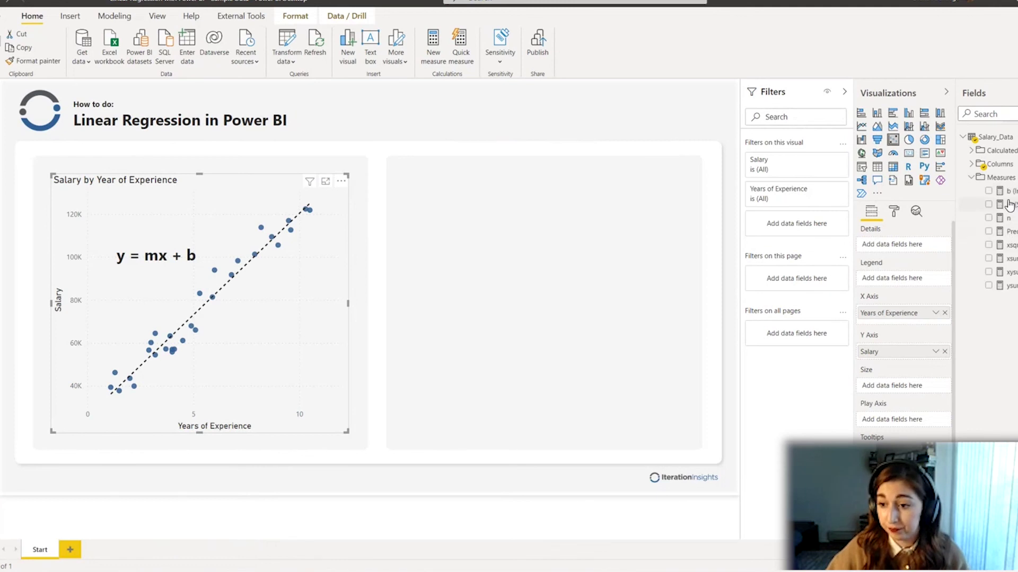
{"action": "left_click", "coordinate": [972, 151]}
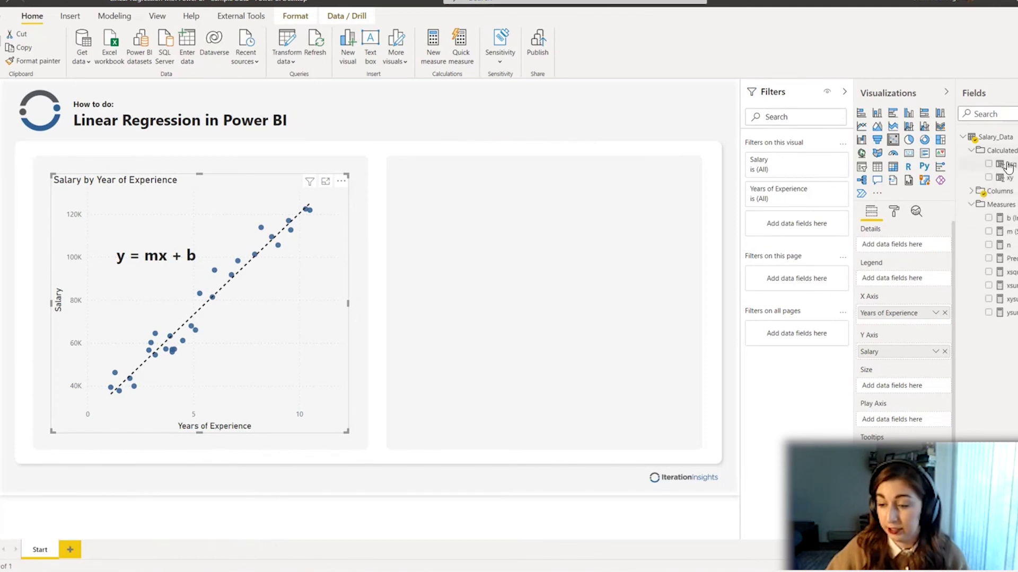
{"action": "left_click", "coordinate": [1009, 164]}
{"action": "left_click", "coordinate": [1008, 178]}
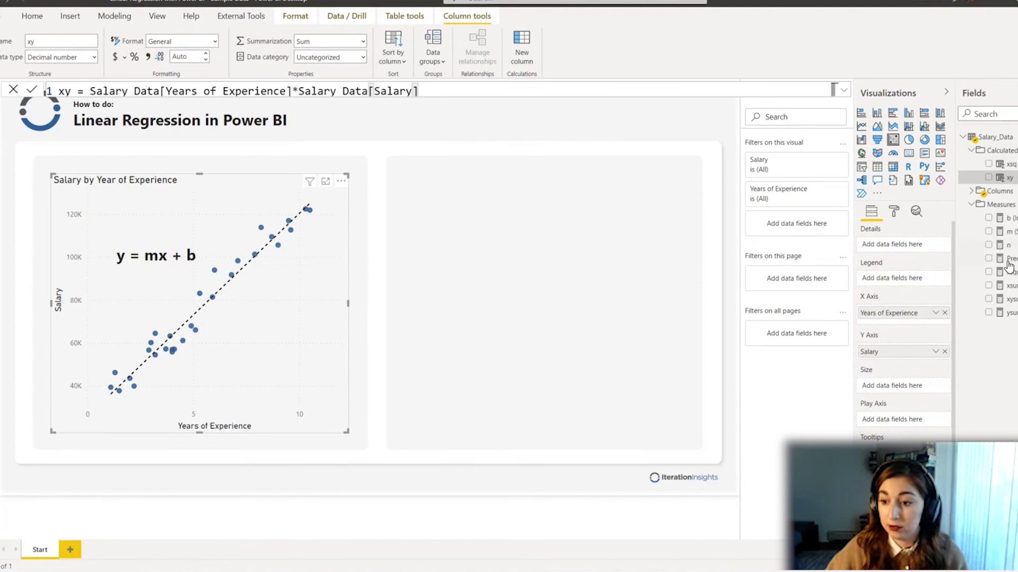
{"action": "left_click", "coordinate": [1009, 218]}
- Expand the b (Intercept) formula to all six lines and full canvas, then collapse it
{"action": "left_click", "coordinate": [846, 91]}
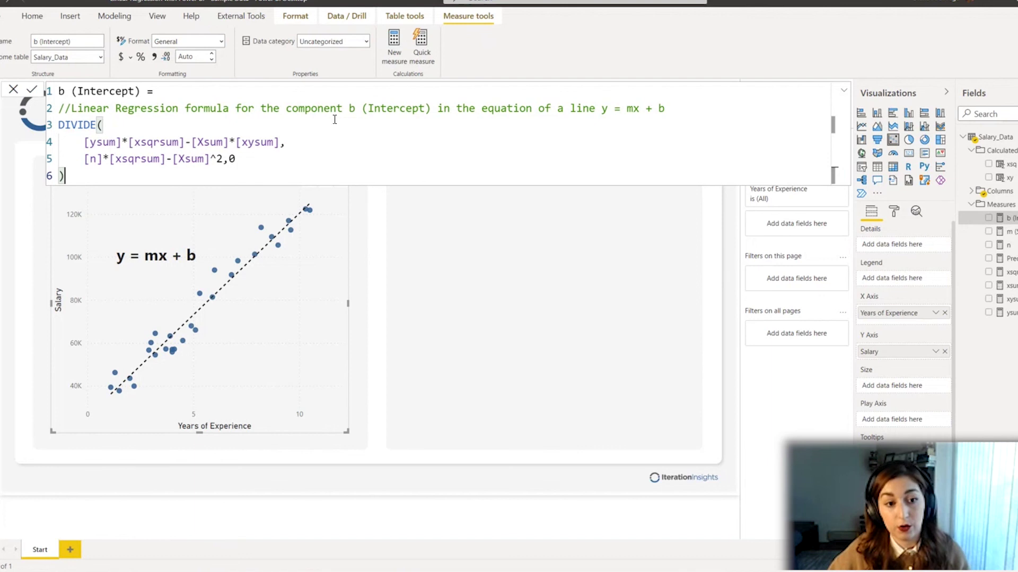
{"action": "left_click", "coordinate": [844, 92]}
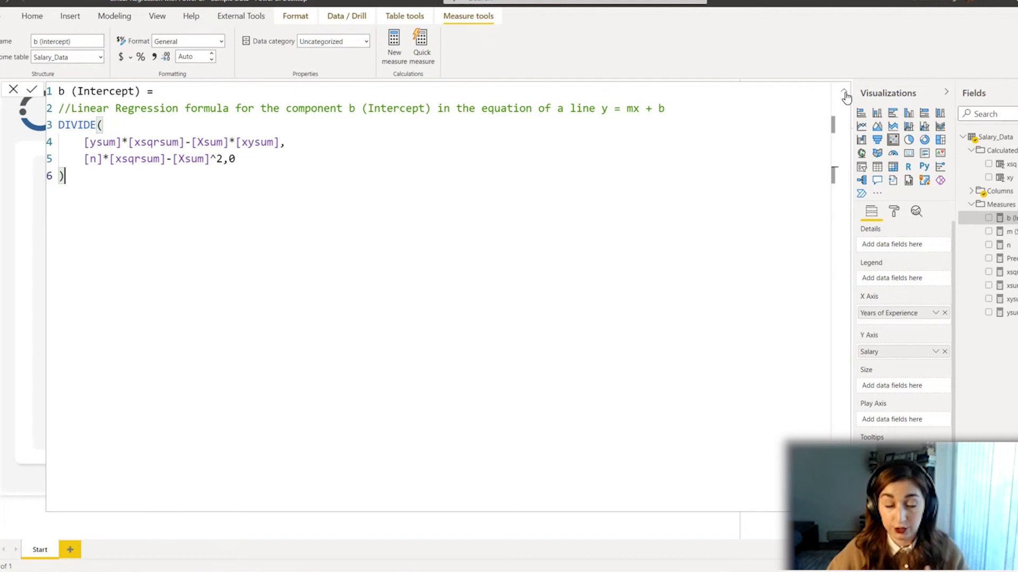
{"action": "left_click", "coordinate": [844, 93]}
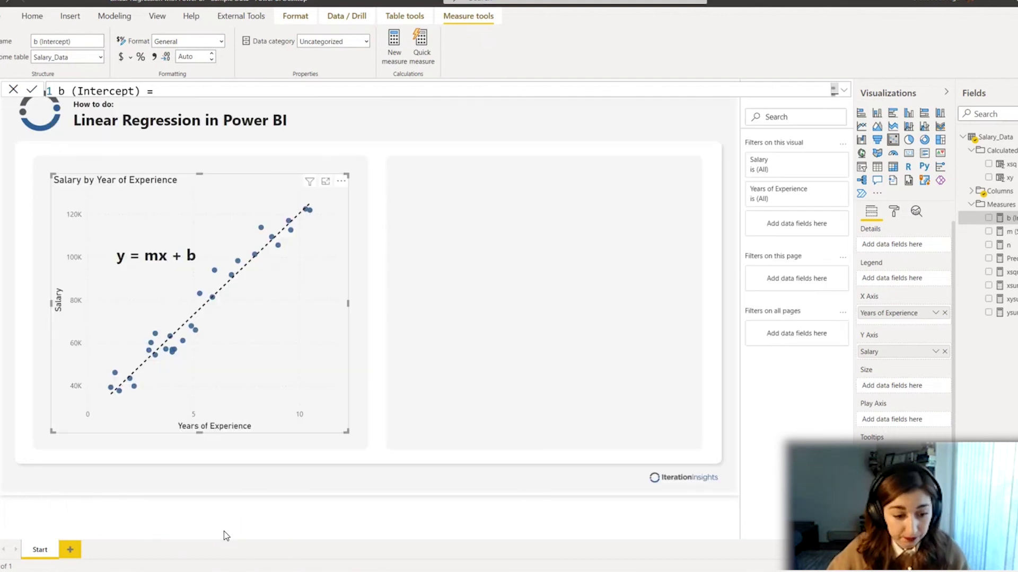
- Bring up the tutorial report and open its Step 2 page on What-if parameters
{"action": "mouse_move", "coordinate": [127, 571]}
{"action": "left_click", "coordinate": [162, 541]}
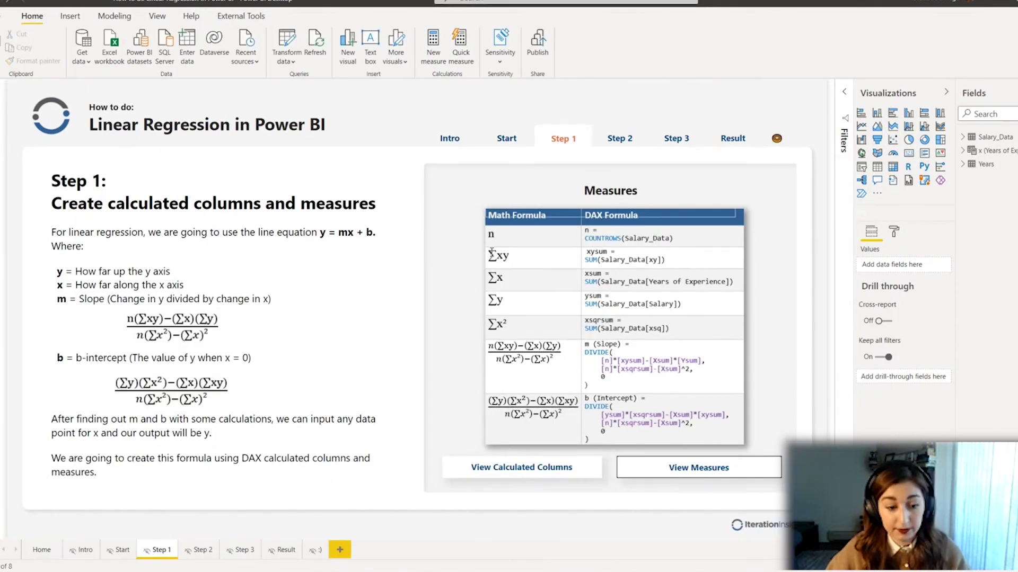
{"action": "left_click", "coordinate": [200, 551]}
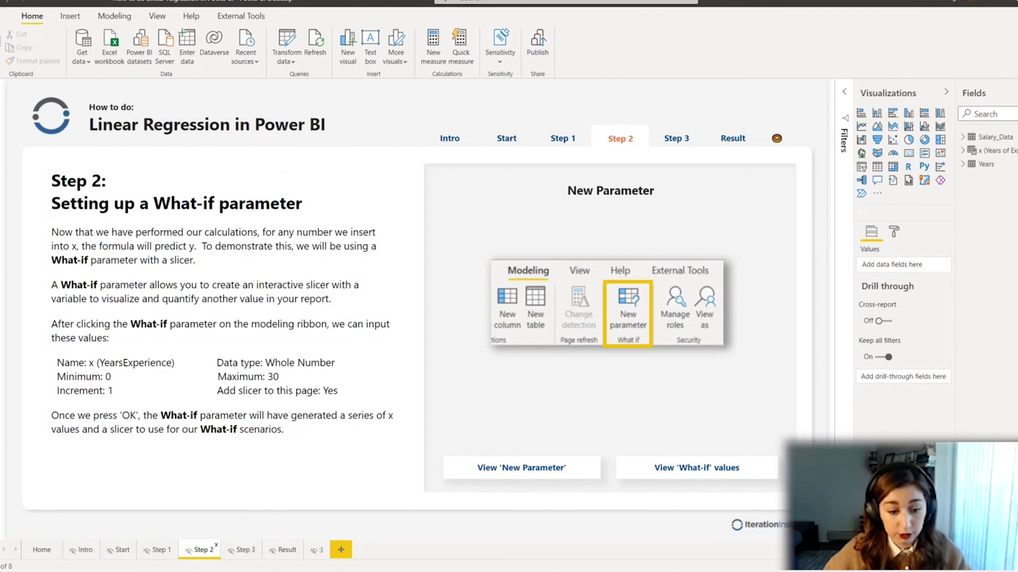
- In the salary report, create What-if parameter 'x (Years of Experience)' with maximum 30
{"action": "mouse_move", "coordinate": [155, 562]}
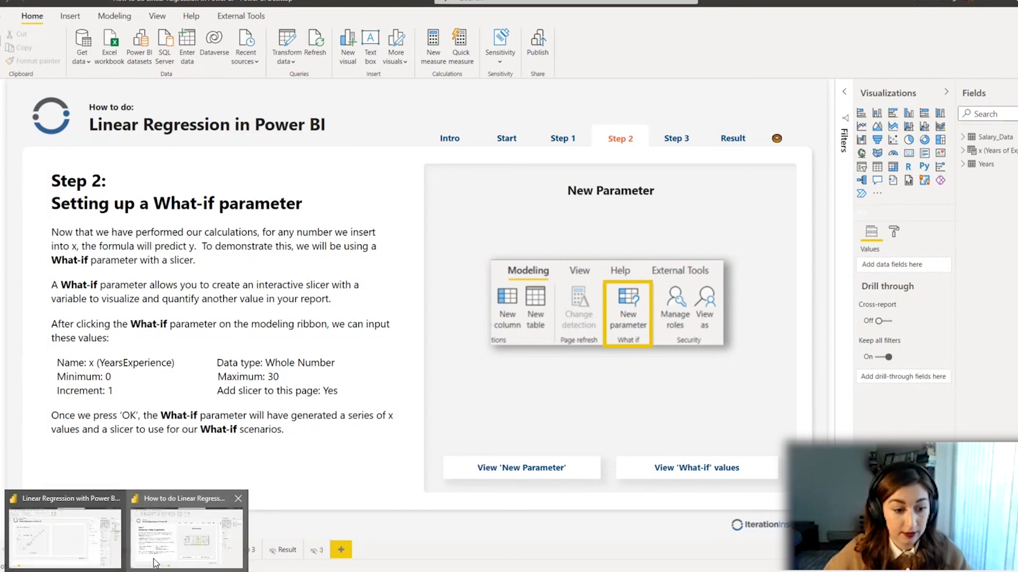
{"action": "left_click", "coordinate": [64, 538]}
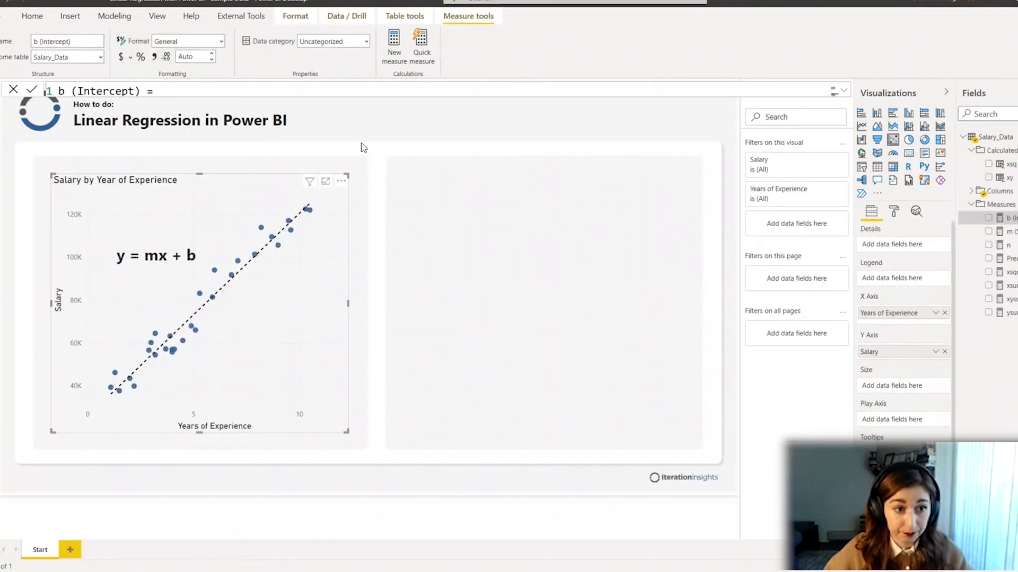
{"action": "left_click", "coordinate": [360, 127]}
{"action": "left_click", "coordinate": [114, 16]}
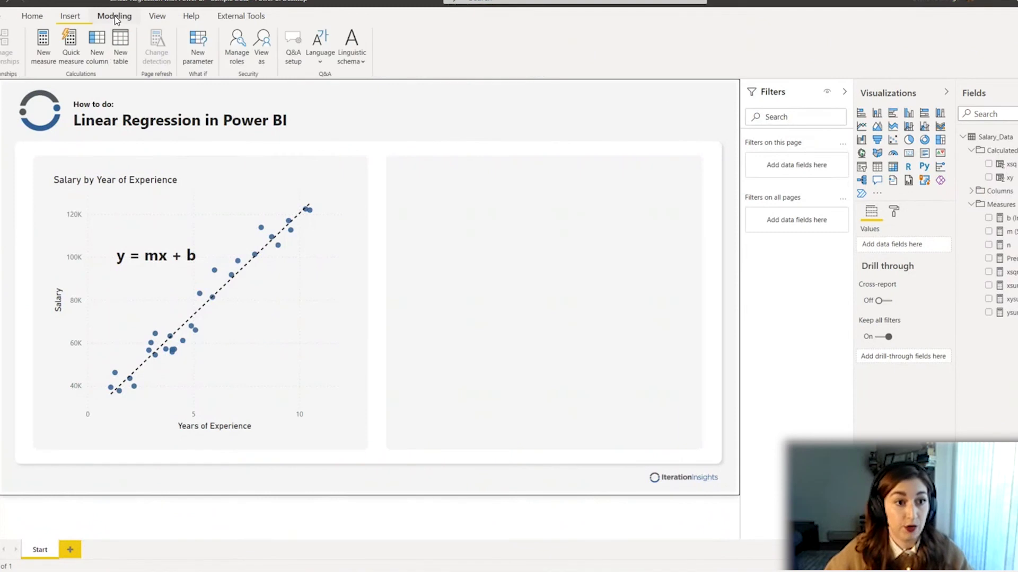
{"action": "left_click", "coordinate": [205, 51]}
{"action": "double_click", "coordinate": [405, 208]}
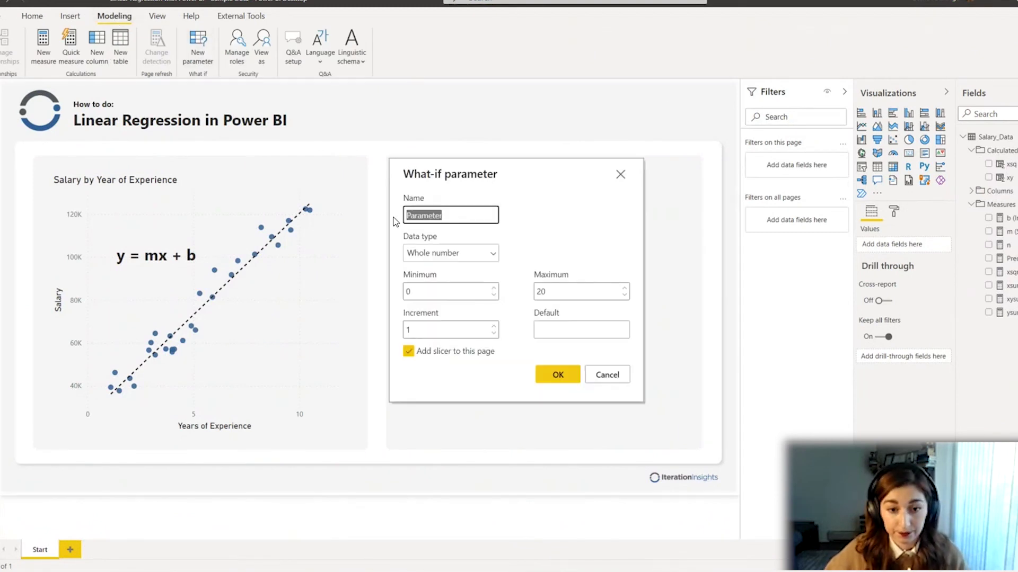
{"action": "type", "text": "x (Years"}
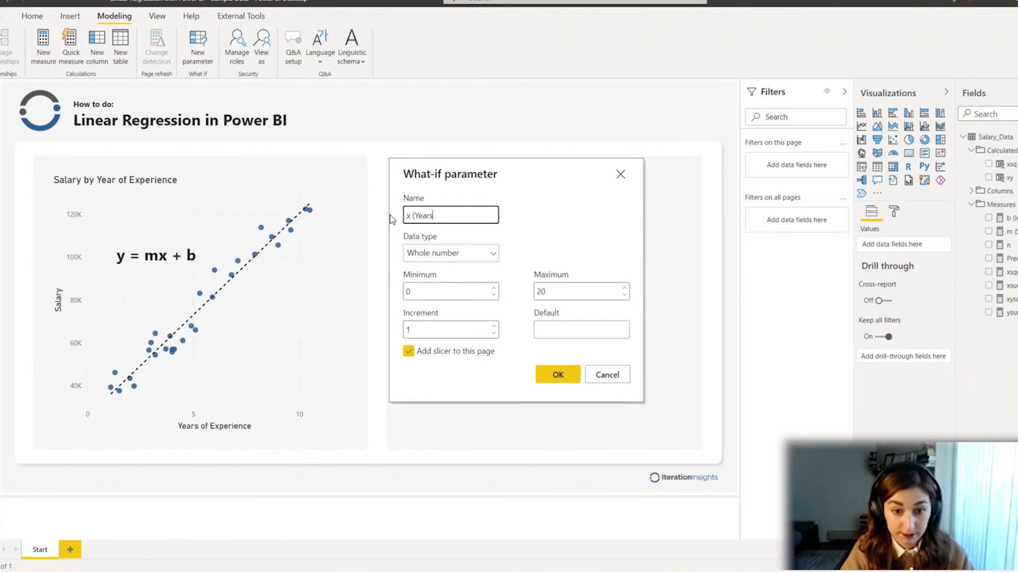
{"action": "type", "text": " of Experience"}
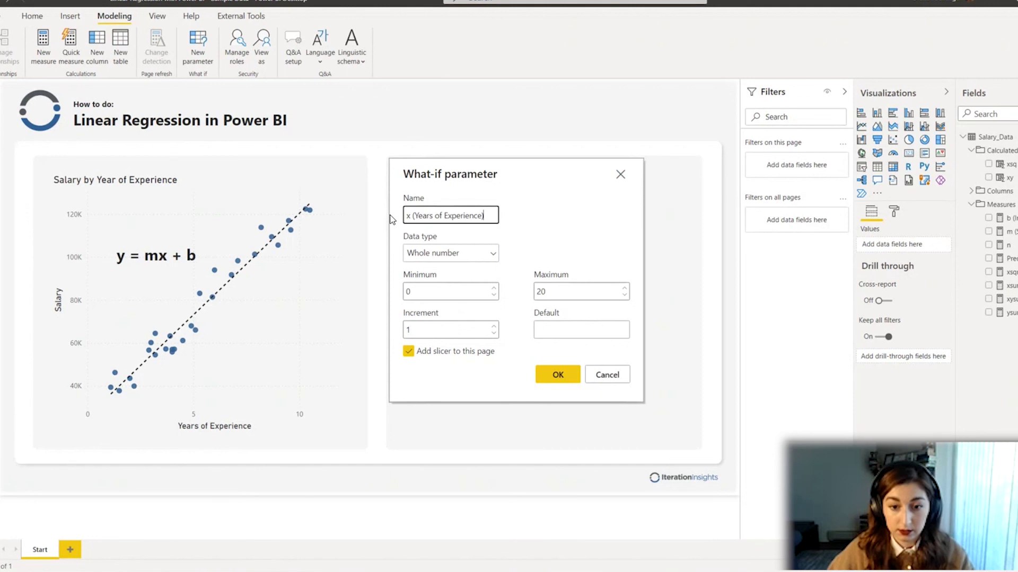
{"action": "double_click", "coordinate": [532, 287]}
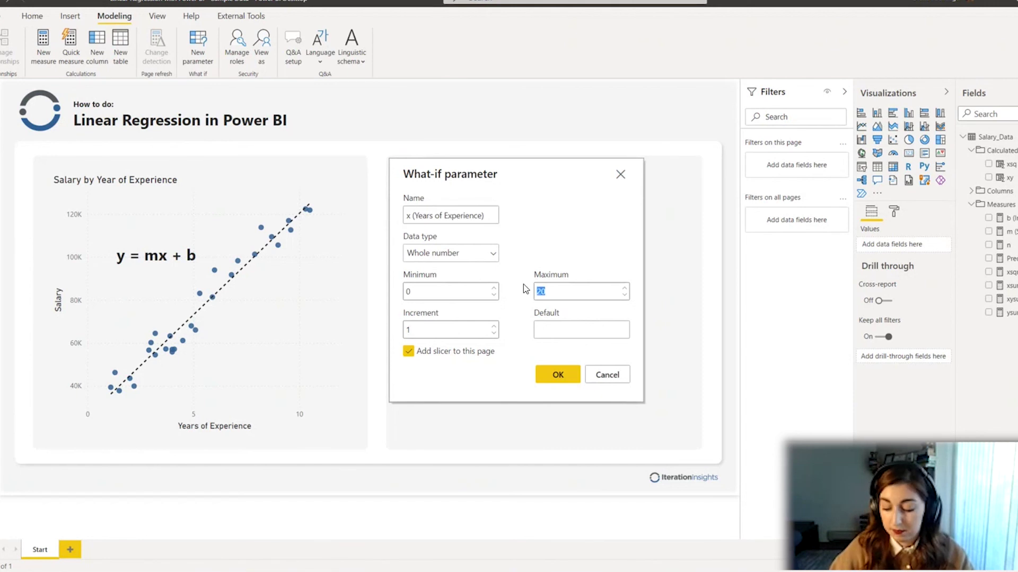
{"action": "type", "text": "30"}
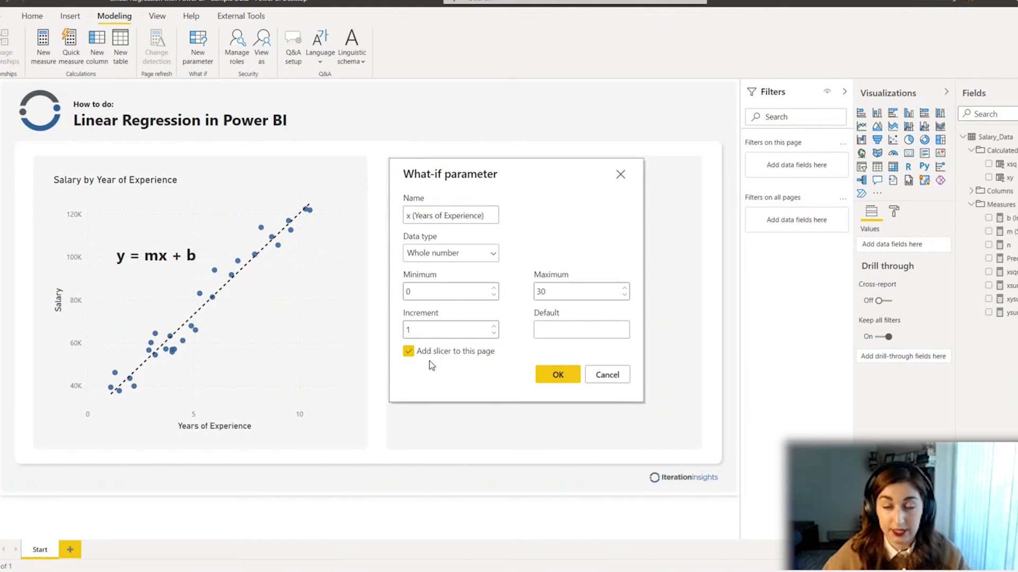
{"action": "left_click", "coordinate": [557, 375]}
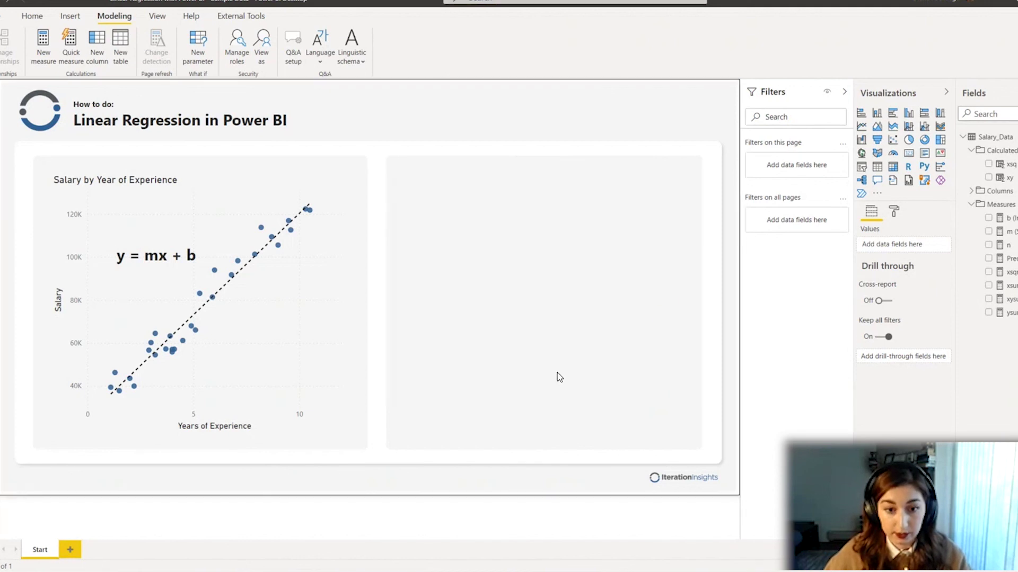
- Move the years slicer into the right-hand card and set it to 10
{"action": "left_click_drag", "start_coordinate": [589, 181], "coordinate": [654, 415]}
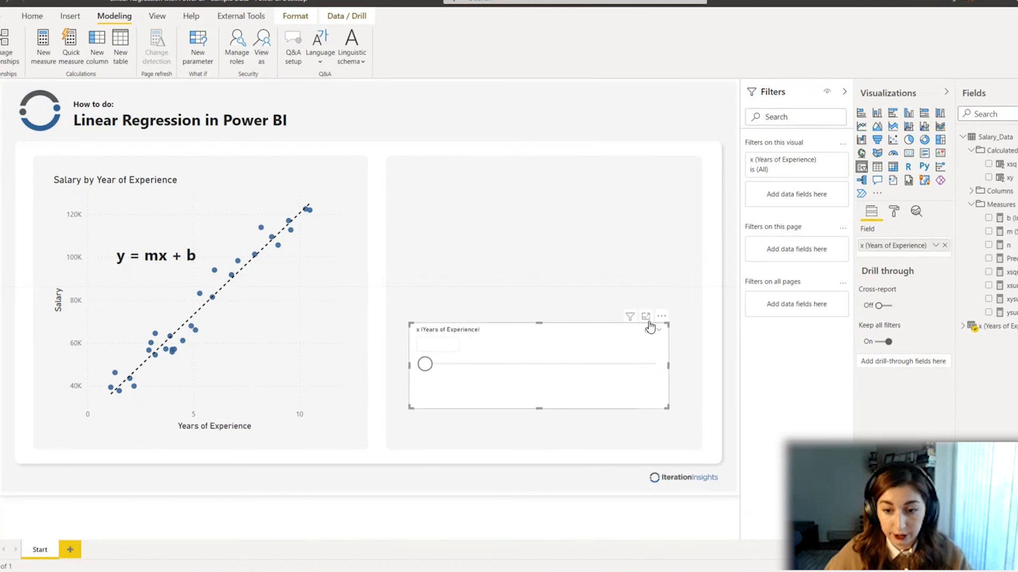
{"action": "left_click_drag", "start_coordinate": [659, 318], "coordinate": [666, 318]}
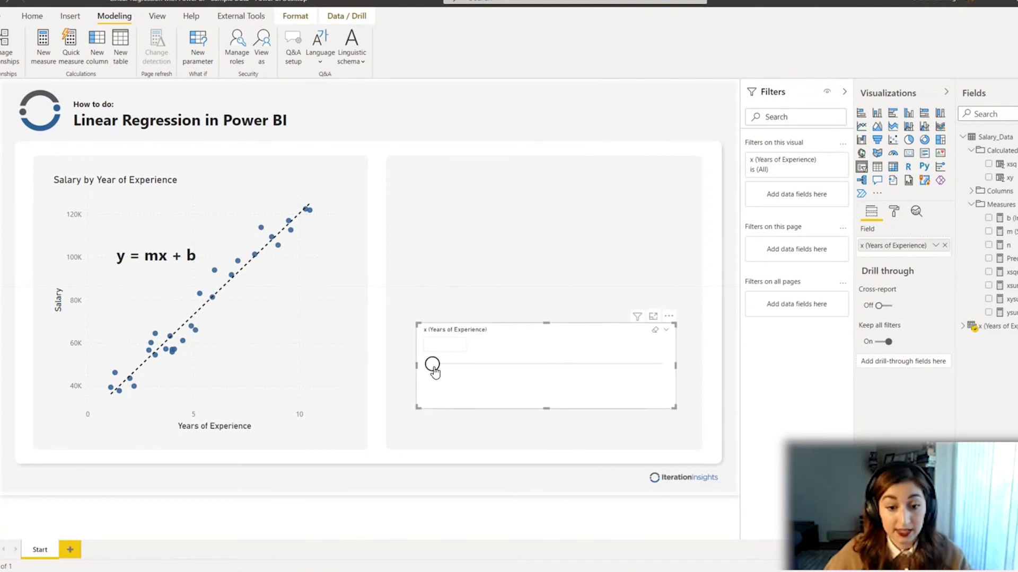
{"action": "left_click_drag", "start_coordinate": [432, 364], "coordinate": [509, 365]}
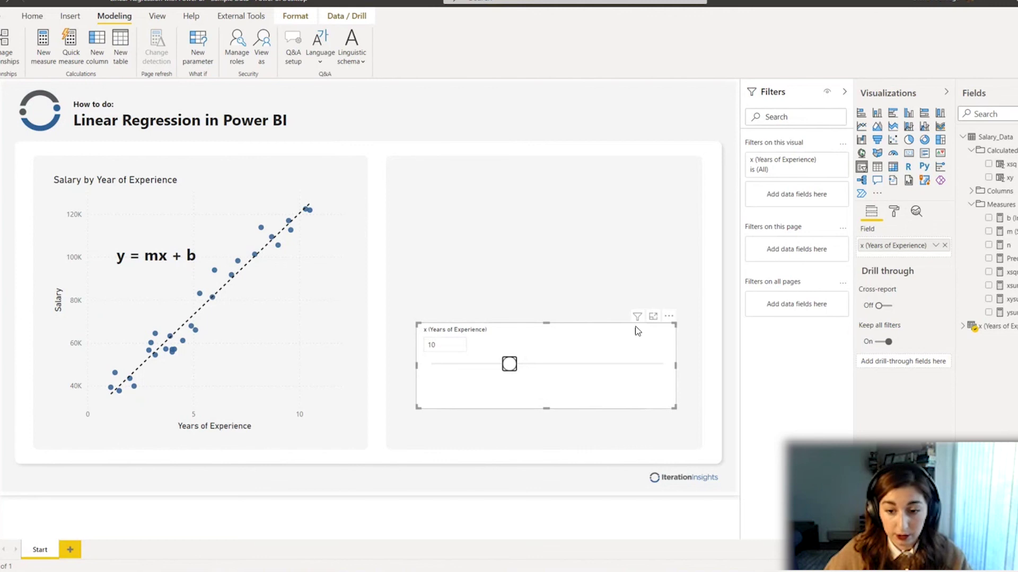
- Deselect the slicer and open the tutorial's Step 3 page on the Predicted Salary measure
{"action": "left_click", "coordinate": [686, 358]}
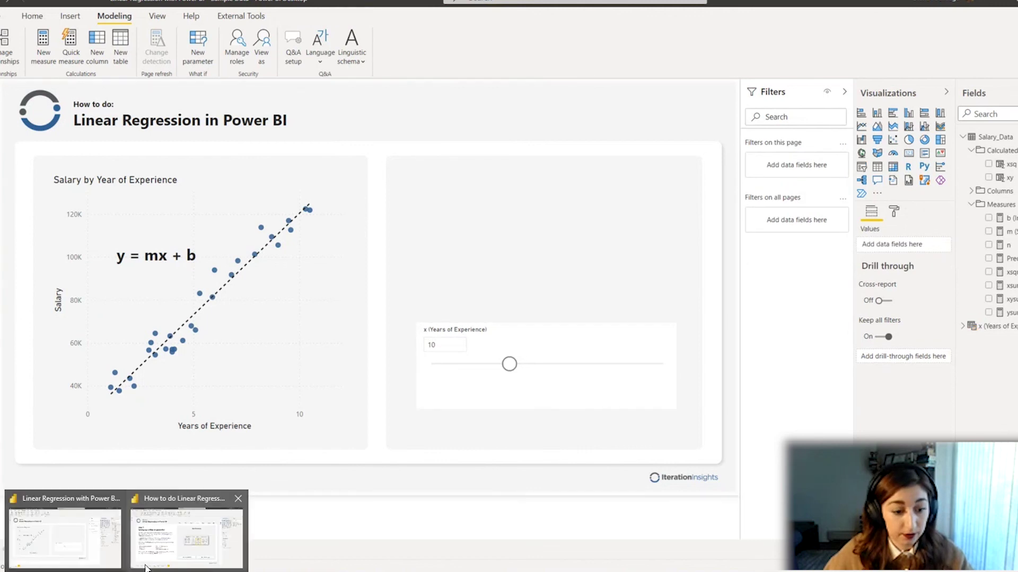
{"action": "left_click", "coordinate": [158, 559]}
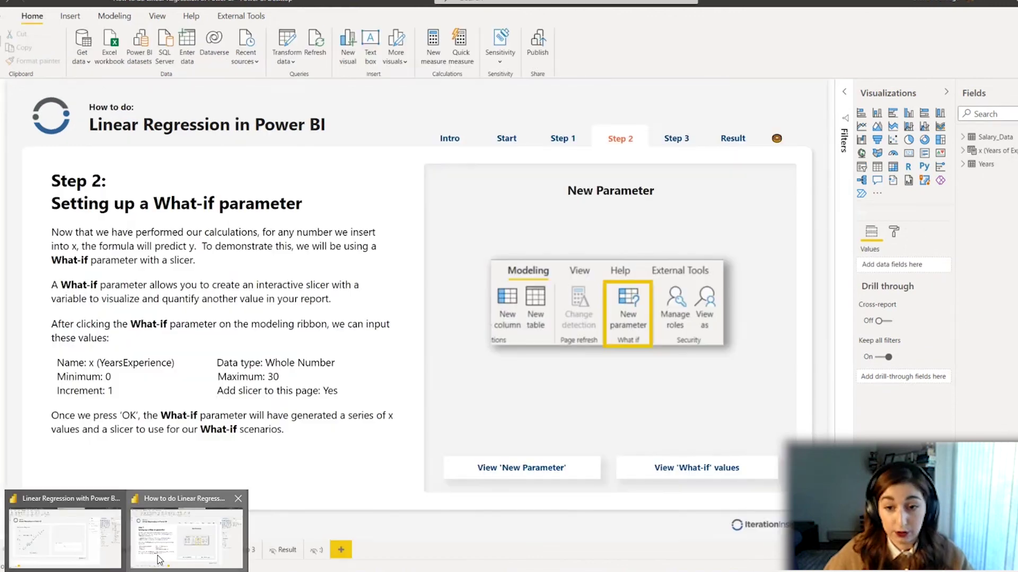
{"action": "left_click", "coordinate": [667, 138]}
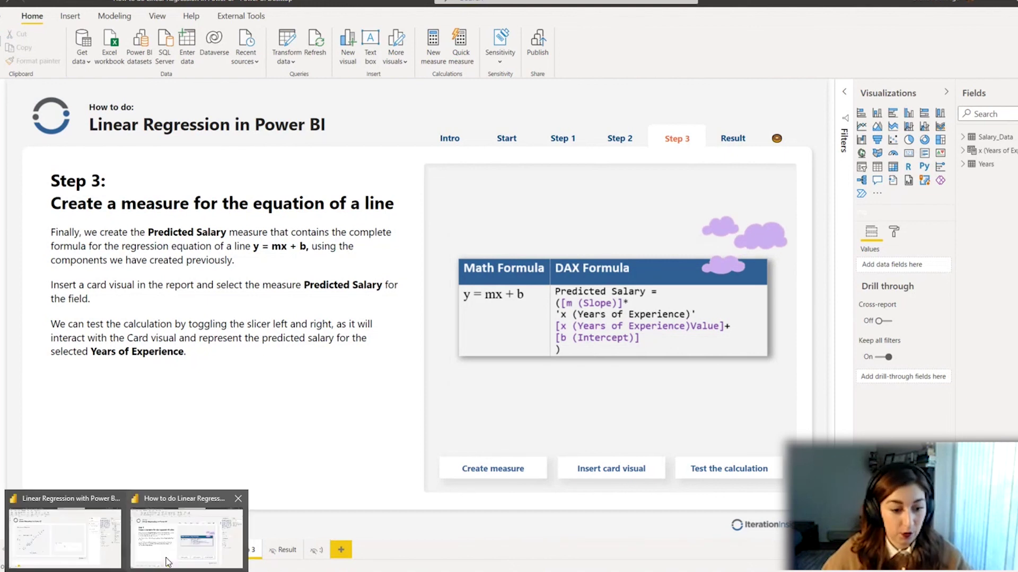
- Add a card above the years slicer showing Predicted Salary, 120.29K
{"action": "left_click", "coordinate": [97, 554]}
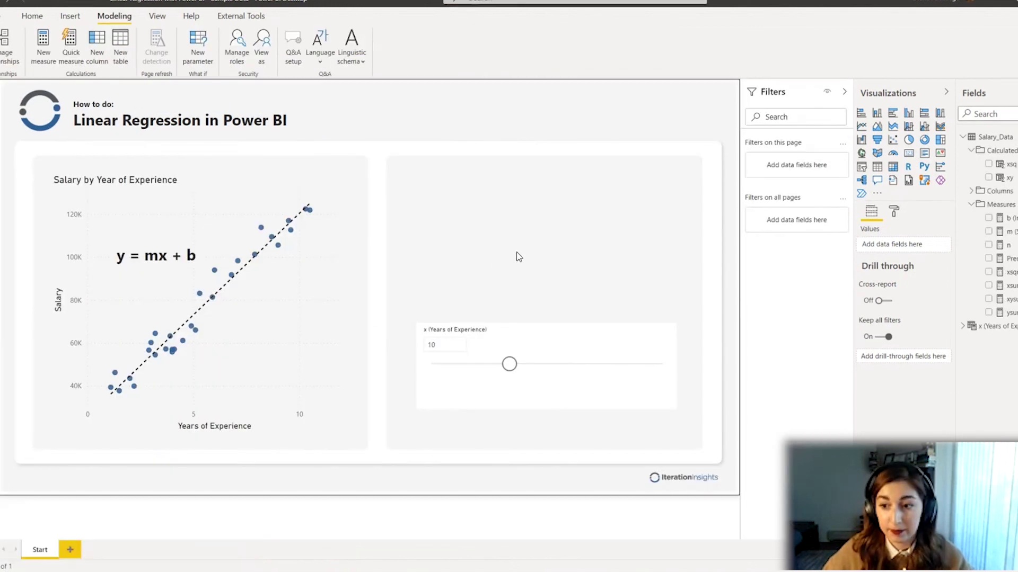
{"action": "left_click", "coordinate": [908, 153]}
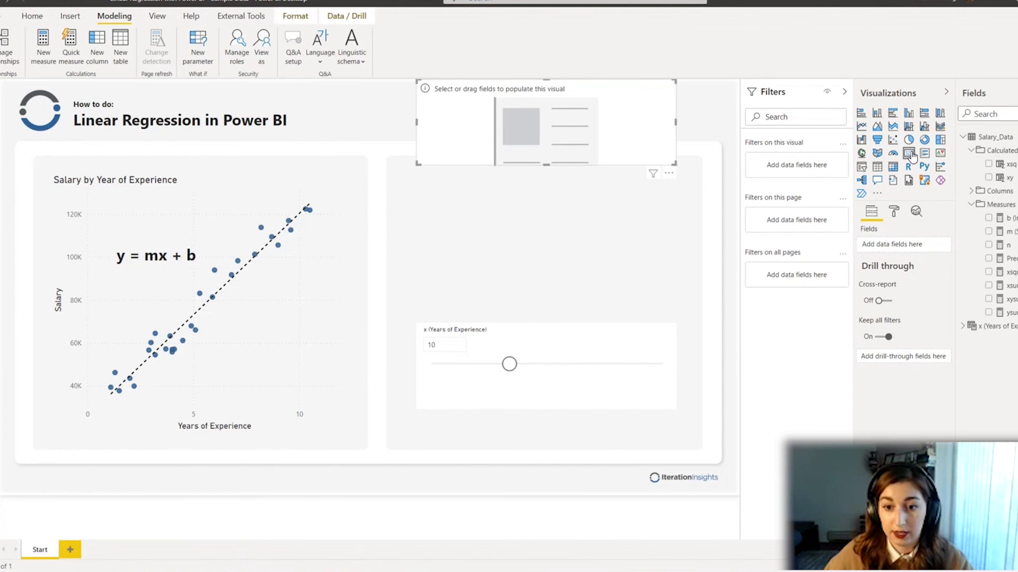
{"action": "left_click_drag", "start_coordinate": [665, 175], "coordinate": [671, 288]}
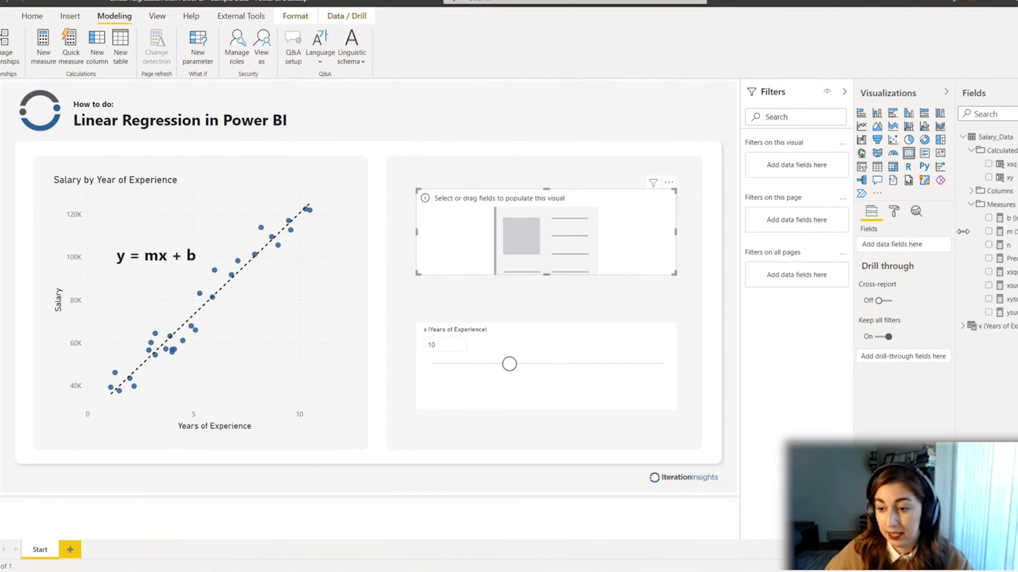
{"action": "left_click", "coordinate": [988, 258]}
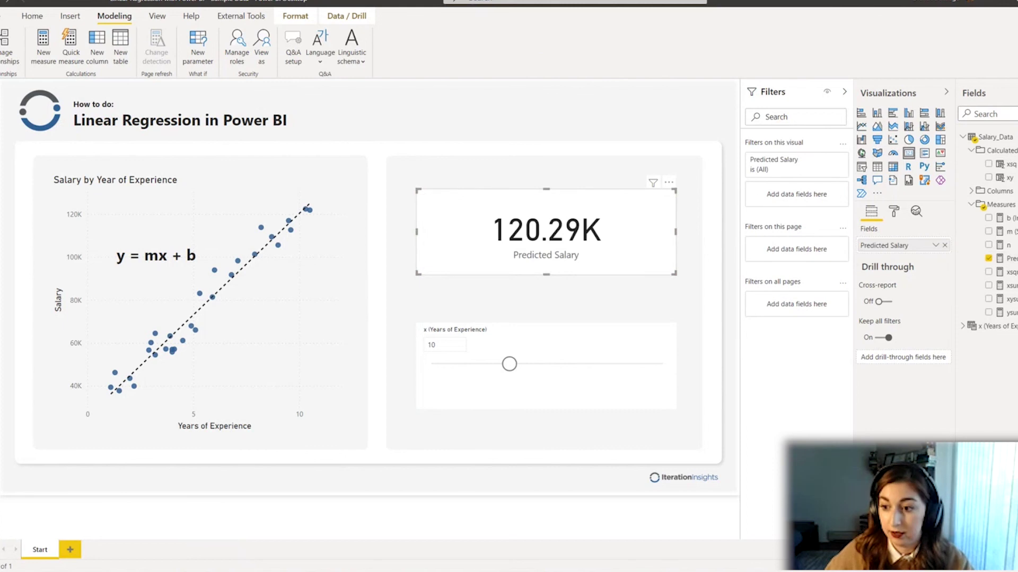
- Expand the Predicted Salary DAX formula to full canvas, then collapse it to one line
{"action": "left_click", "coordinate": [844, 91]}
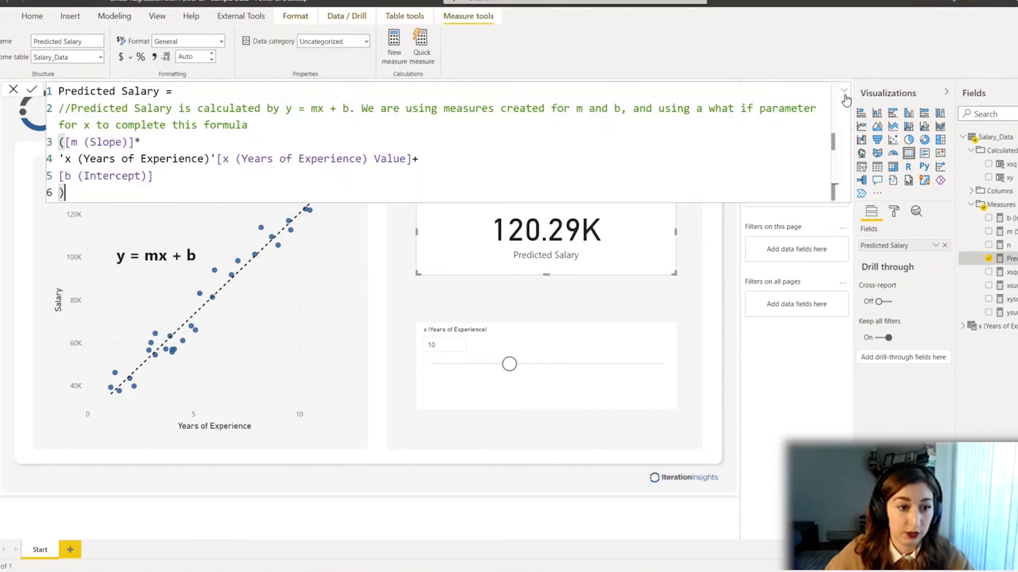
{"action": "left_click", "coordinate": [843, 92]}
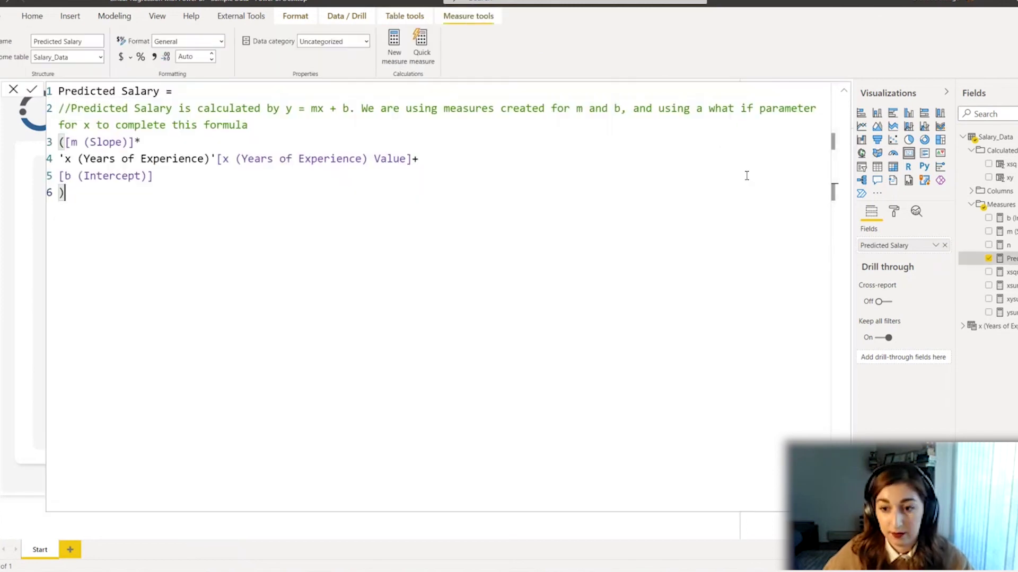
{"action": "left_click", "coordinate": [841, 93]}
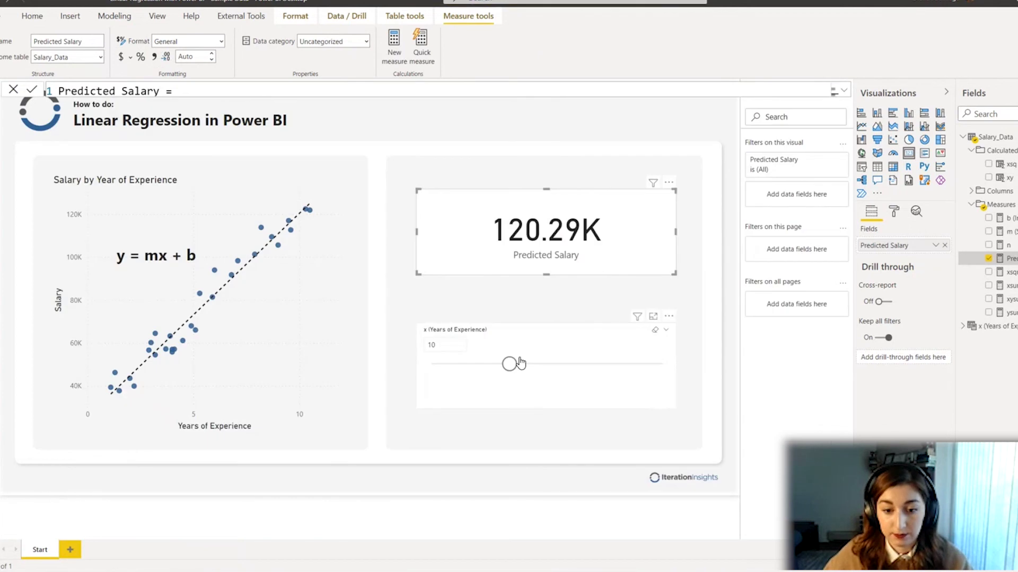
- Slide years of experience from 10 to 17, then to 30, so the card shows 309.29K
{"action": "left_click", "coordinate": [534, 316]}
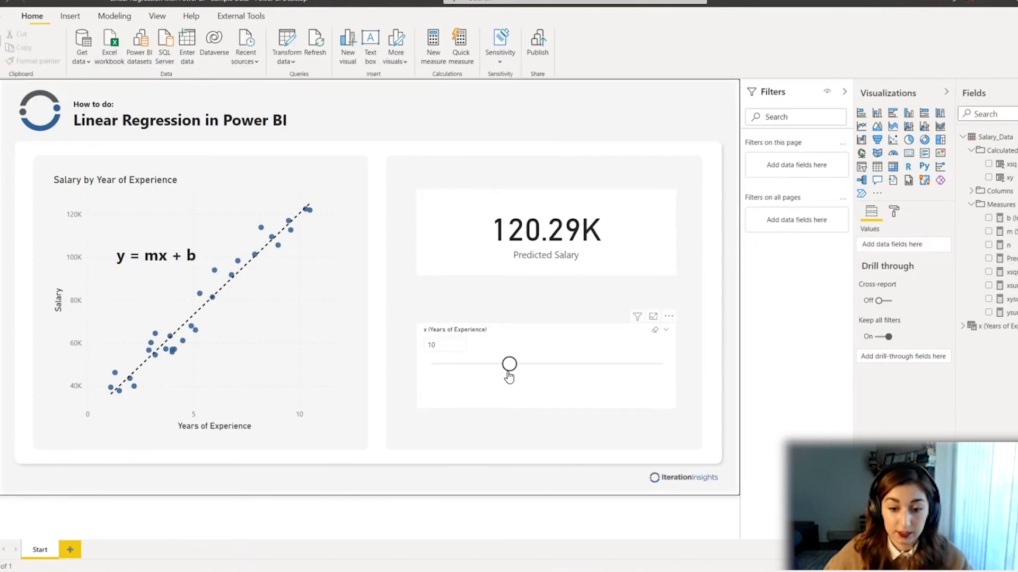
{"action": "left_click_drag", "start_coordinate": [510, 366], "coordinate": [563, 365]}
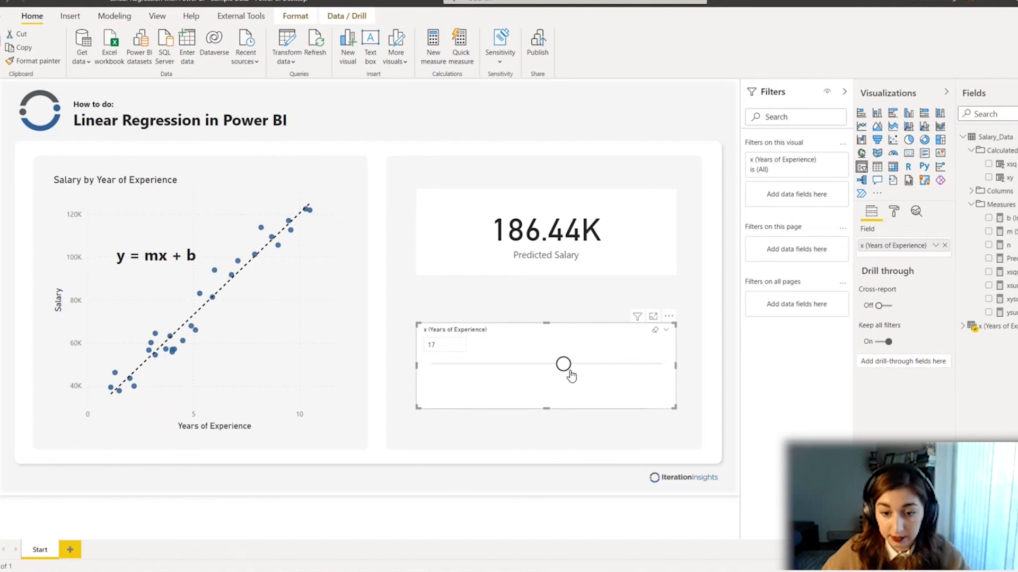
{"action": "left_click_drag", "start_coordinate": [566, 368], "coordinate": [663, 371]}
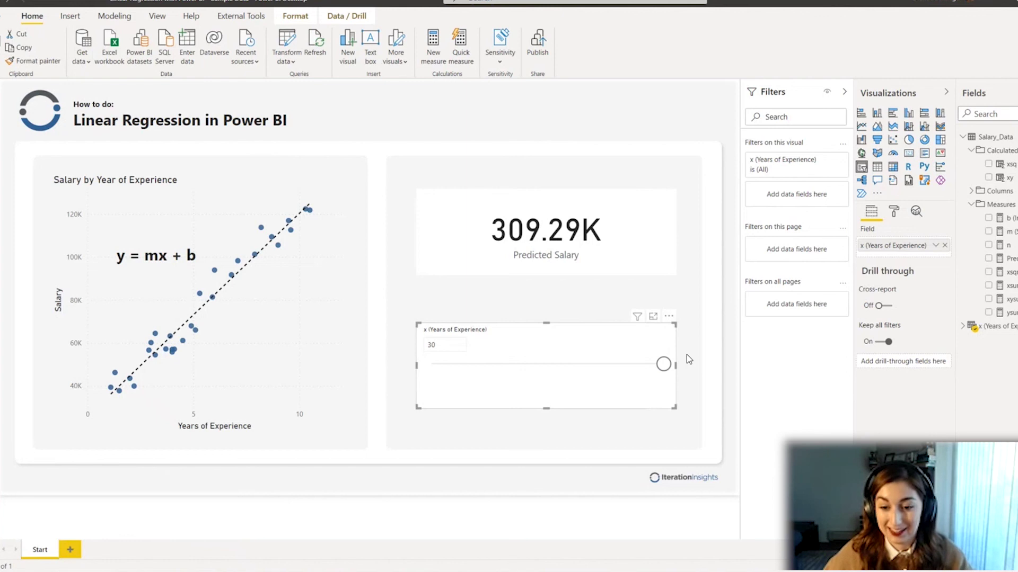
- On the tutorial's Result page, choose 15 years of experience to predict $167.54K
{"action": "mouse_move", "coordinate": [126, 571]}
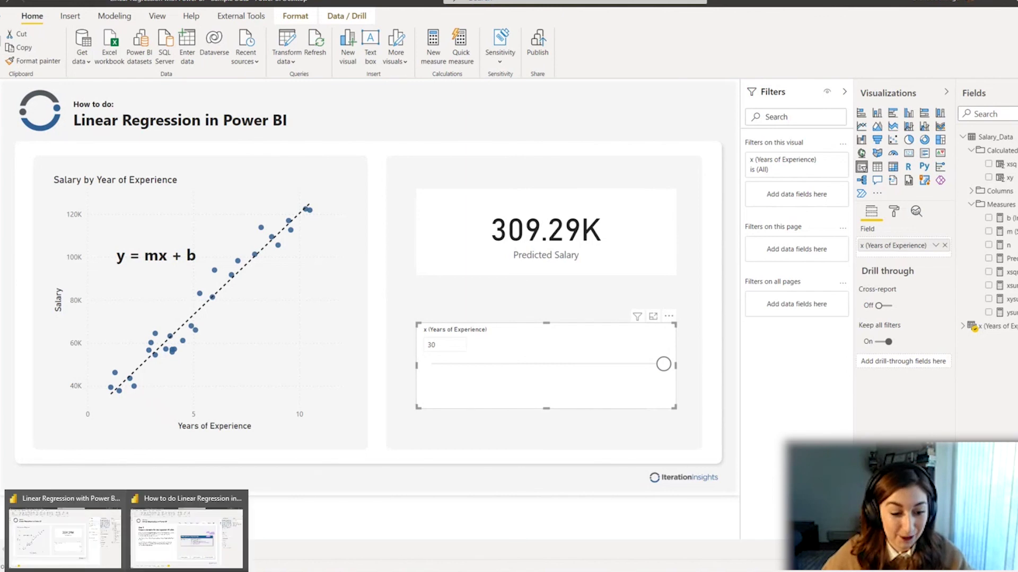
{"action": "left_click", "coordinate": [187, 537]}
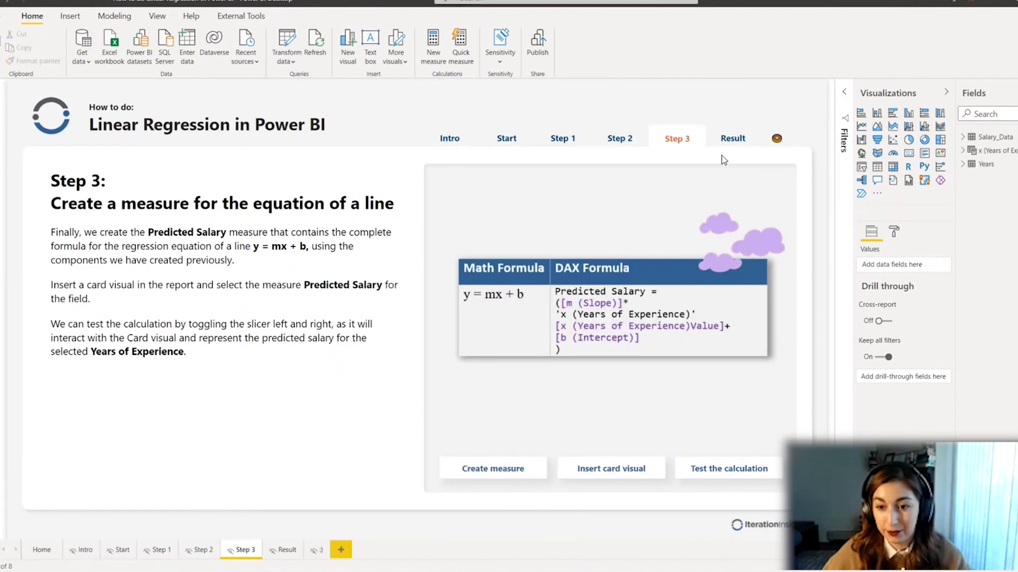
{"action": "left_click", "coordinate": [728, 140], "text": "ctrl"}
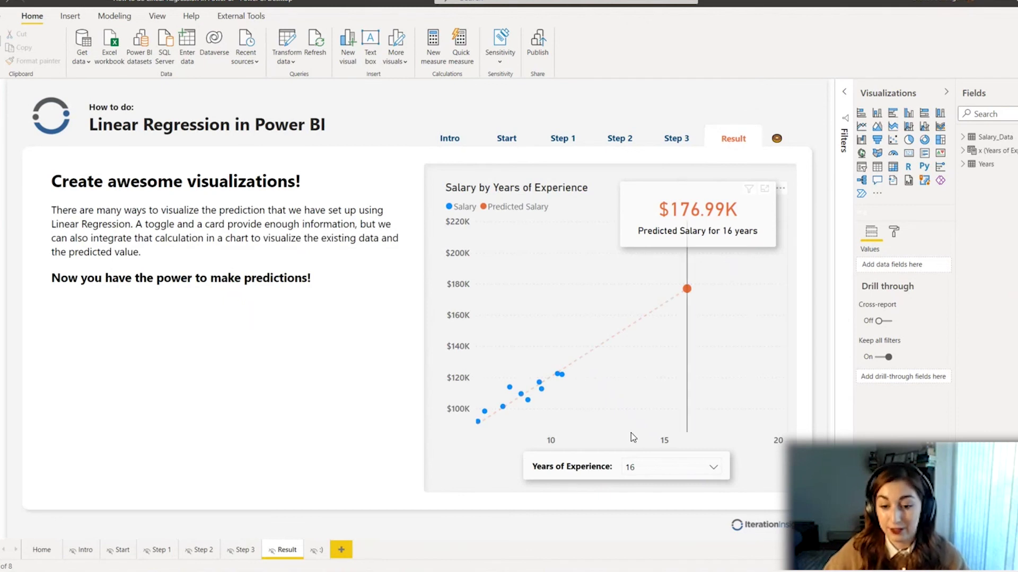
{"action": "left_click", "coordinate": [713, 468]}
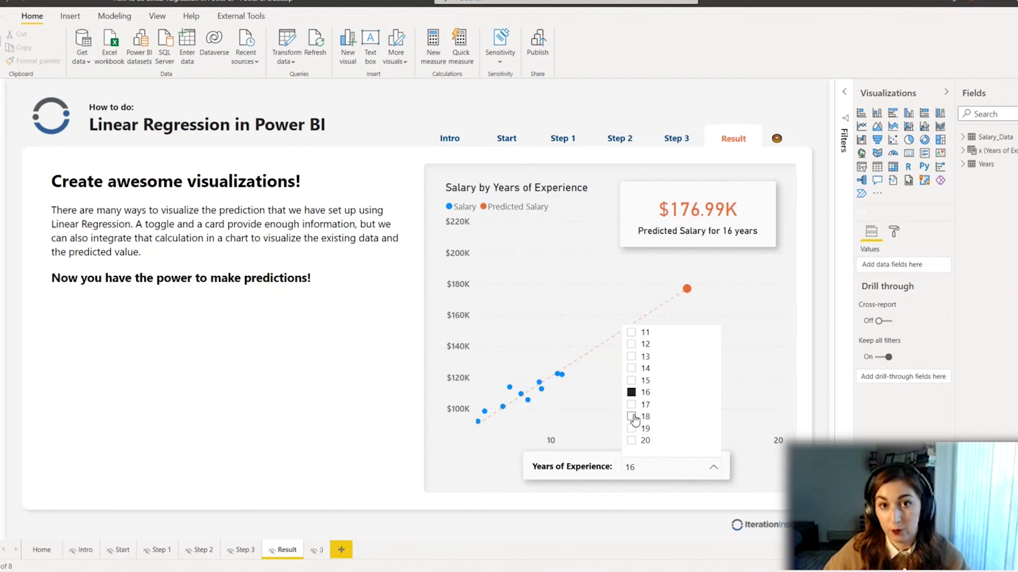
{"action": "left_click", "coordinate": [631, 417]}
{"action": "left_click", "coordinate": [632, 357]}
{"action": "left_click", "coordinate": [631, 381]}
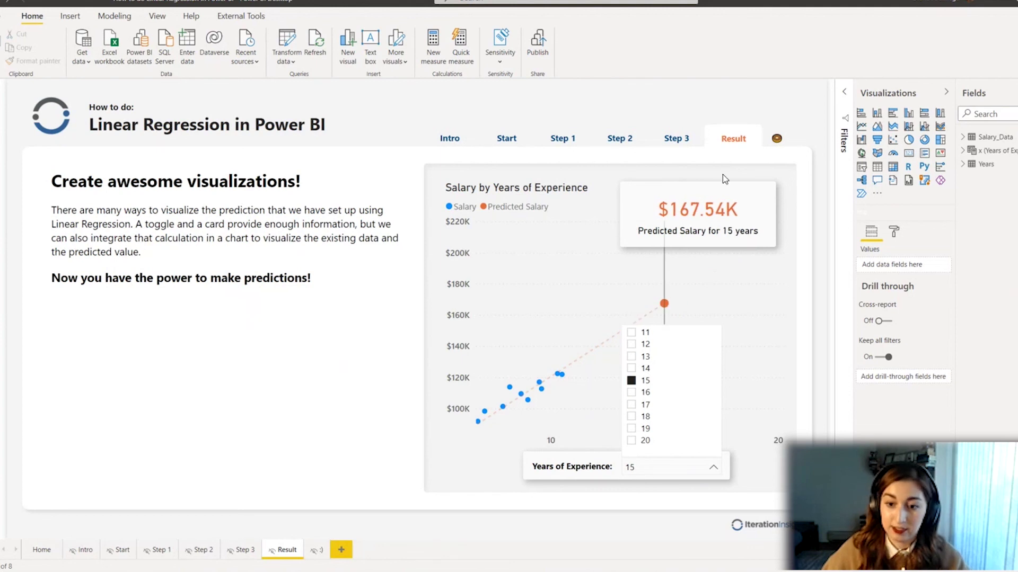
{"action": "left_click", "coordinate": [714, 466]}
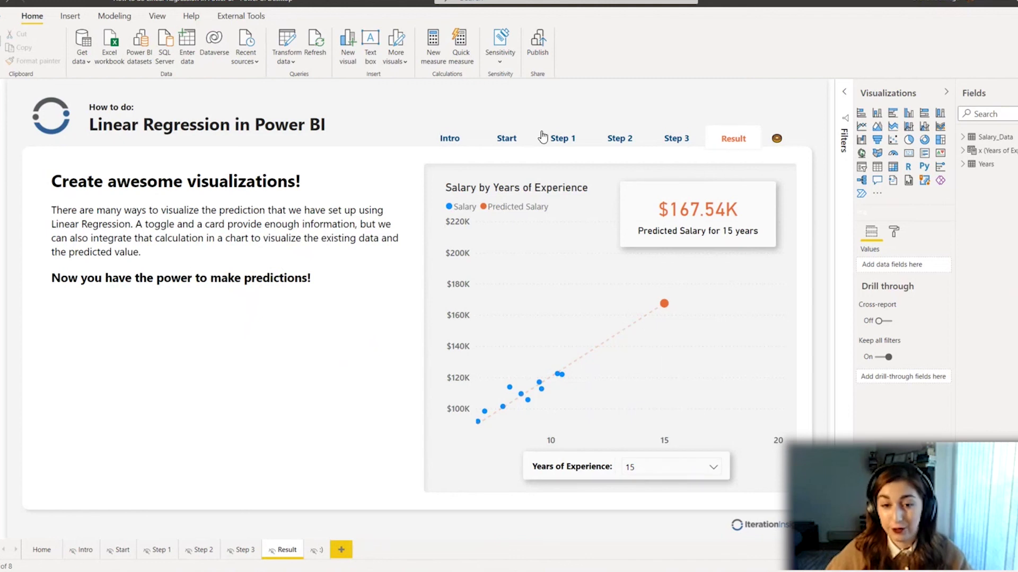
- Page through the Intro, Start, Step 1, Step 2 and Step 3 tutorial pages
{"action": "left_click", "coordinate": [456, 140], "text": "ctrl"}
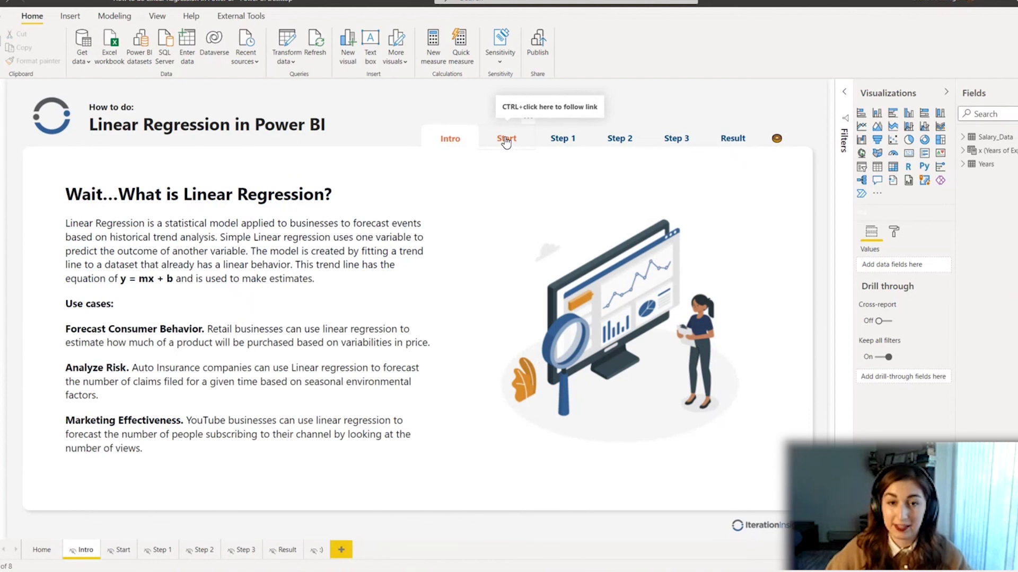
{"action": "left_click", "coordinate": [506, 141], "text": "ctrl"}
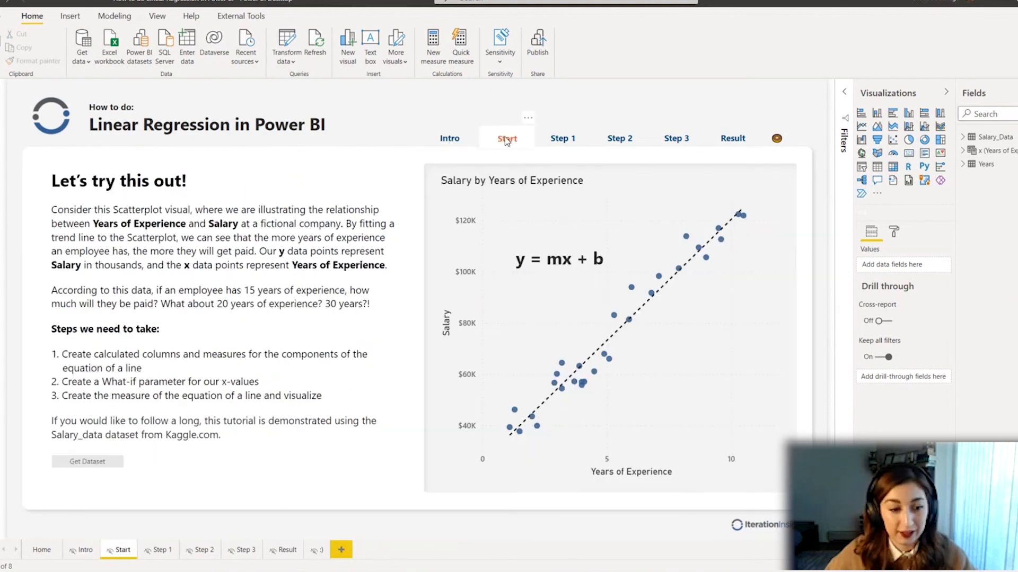
{"action": "left_click", "coordinate": [555, 140], "text": "ctrl"}
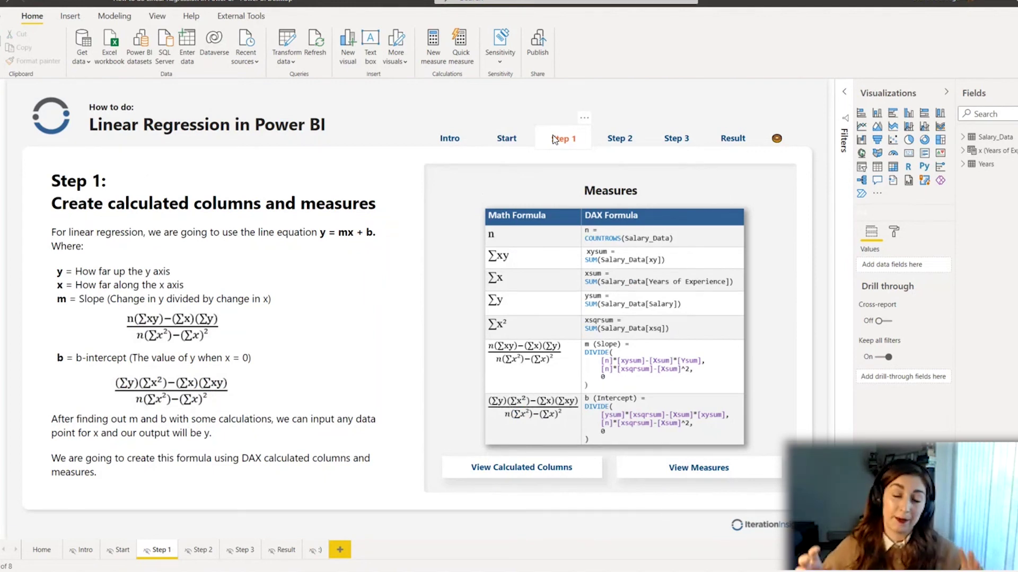
{"action": "left_click", "coordinate": [623, 140], "text": "ctrl"}
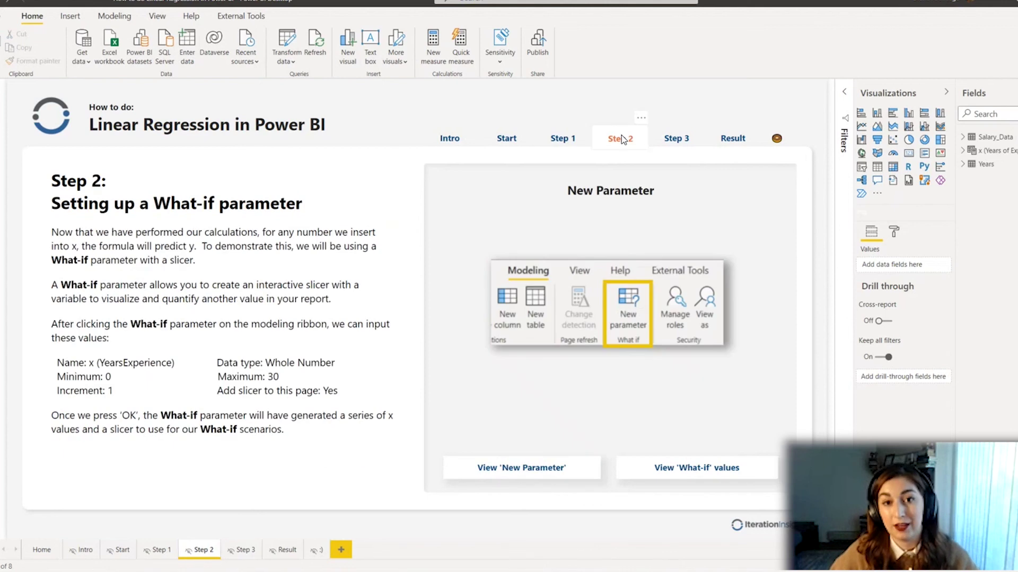
{"action": "left_click", "coordinate": [676, 143], "text": "ctrl"}
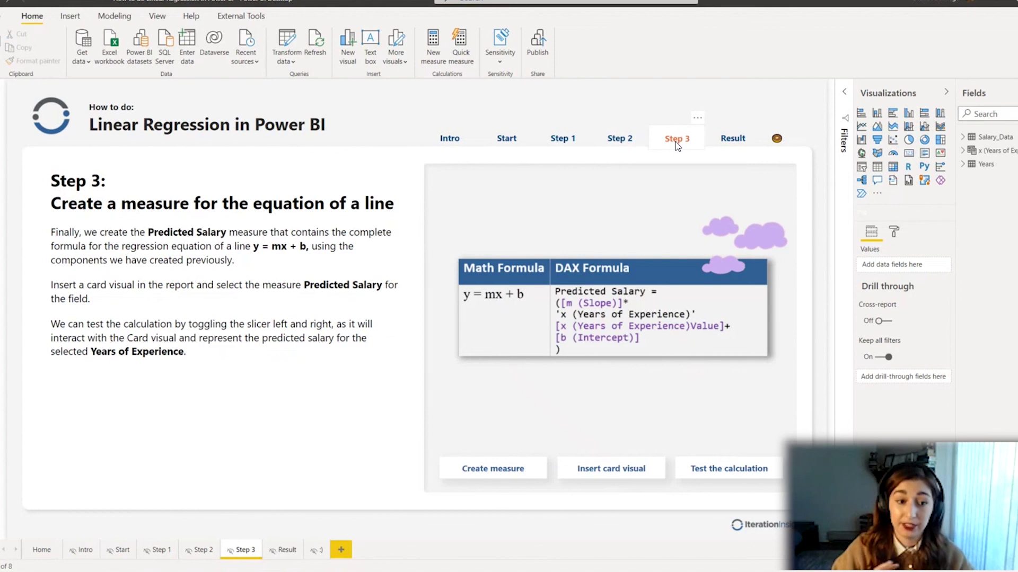
- Show the card-insertion and calculation demos at 15 years, then the Result and Developer pages
{"action": "left_click", "coordinate": [614, 475], "text": "ctrl"}
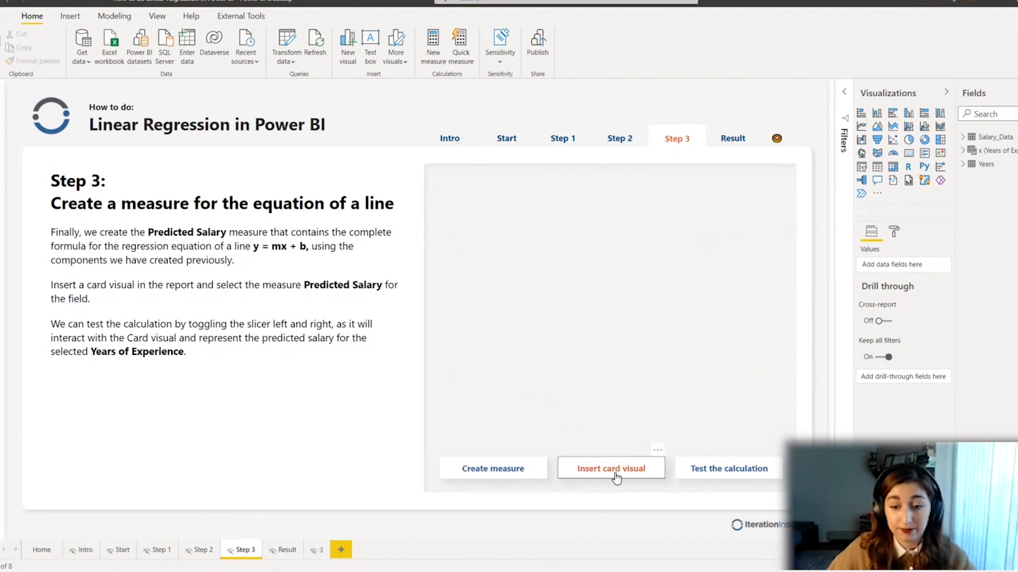
{"action": "left_click", "coordinate": [712, 471], "text": "ctrl"}
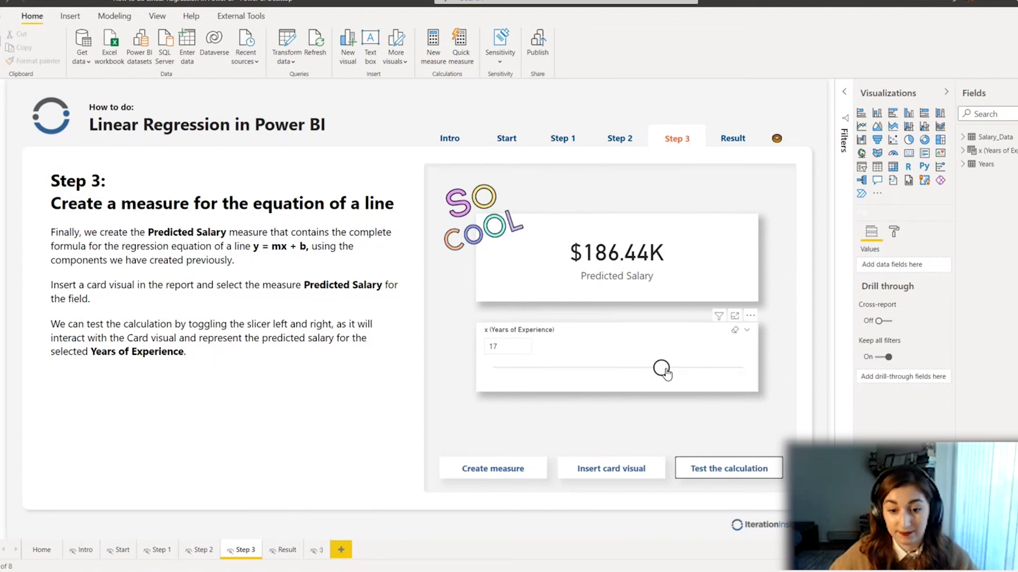
{"action": "left_click_drag", "start_coordinate": [660, 370], "coordinate": [593, 371]}
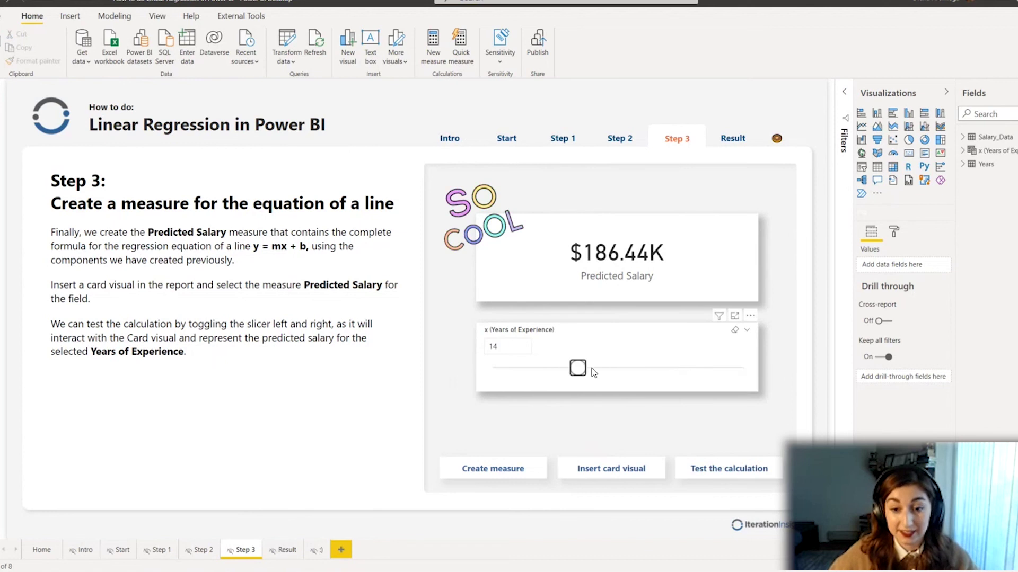
{"action": "left_click", "coordinate": [743, 144], "text": "ctrl"}
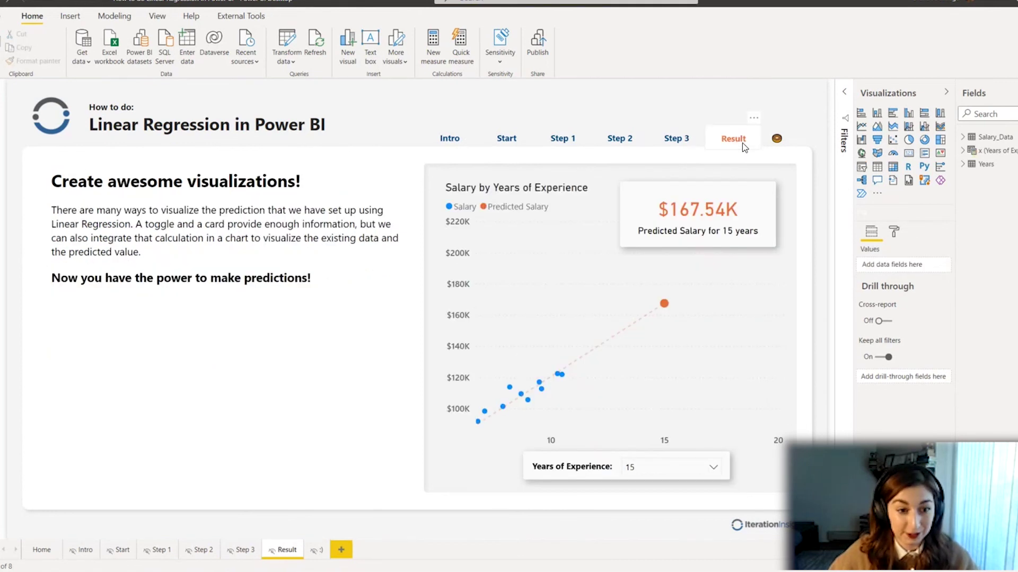
{"action": "left_click", "coordinate": [777, 138], "text": "ctrl"}
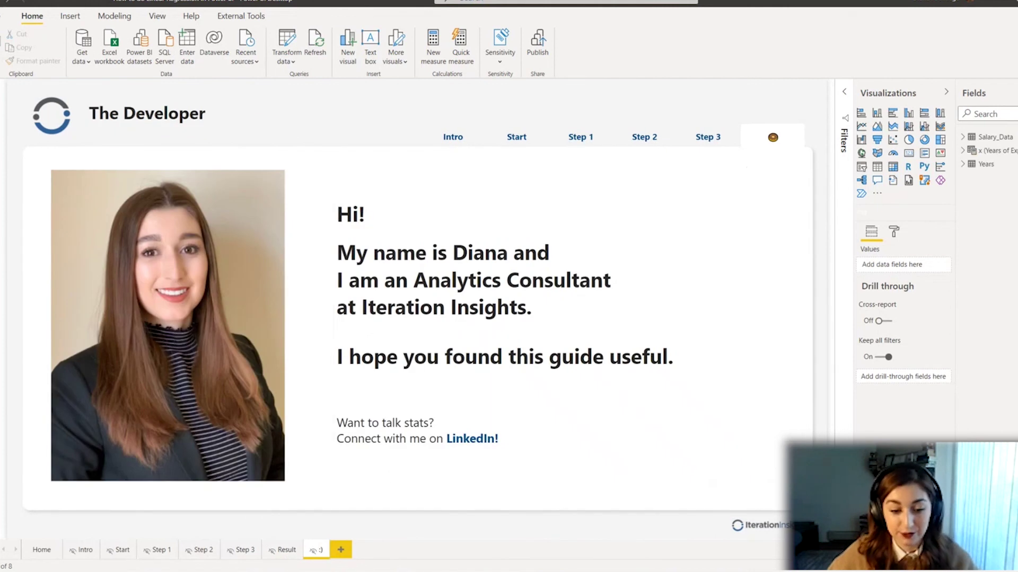